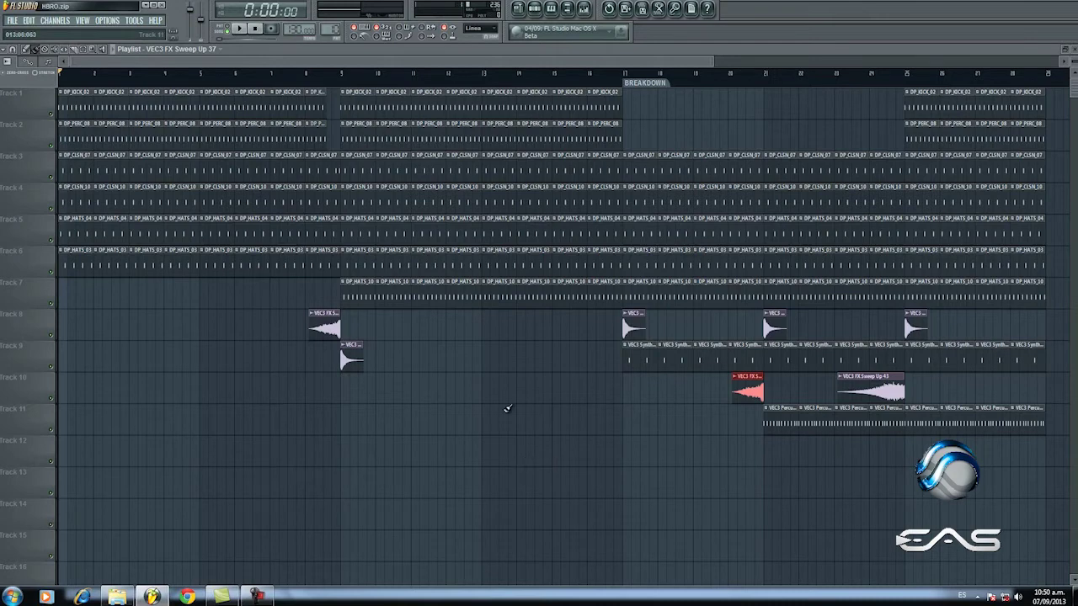
# Step: Play the arrangement from bar 13 to hear the section leading into the breakdown
pyautogui.moveTo(630, 68); pyautogui.dragTo(770, 69)
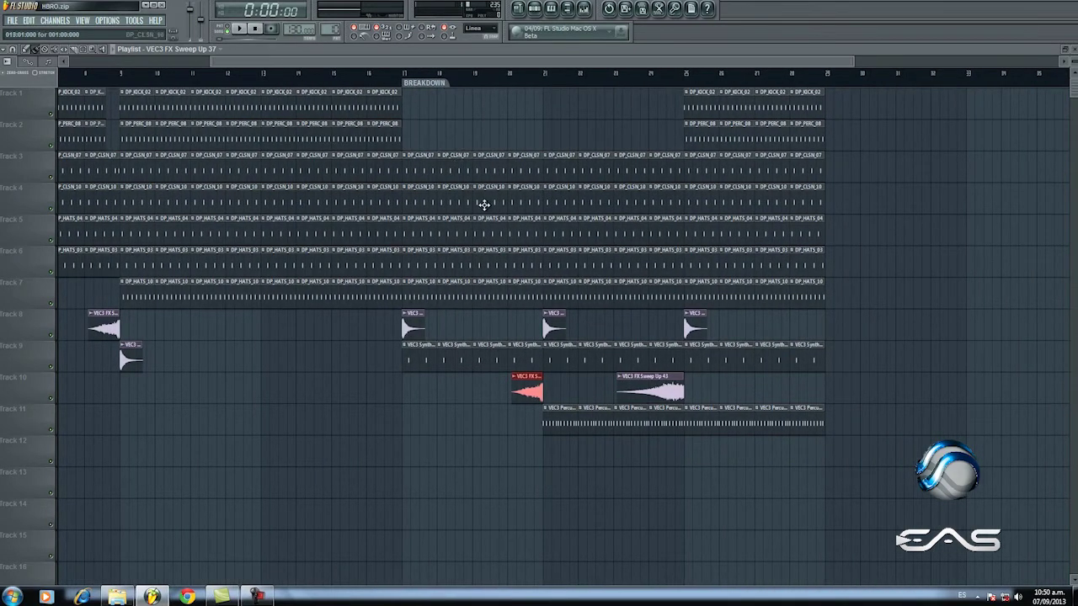
pyautogui.moveTo(371, 63); pyautogui.dragTo(273, 88)
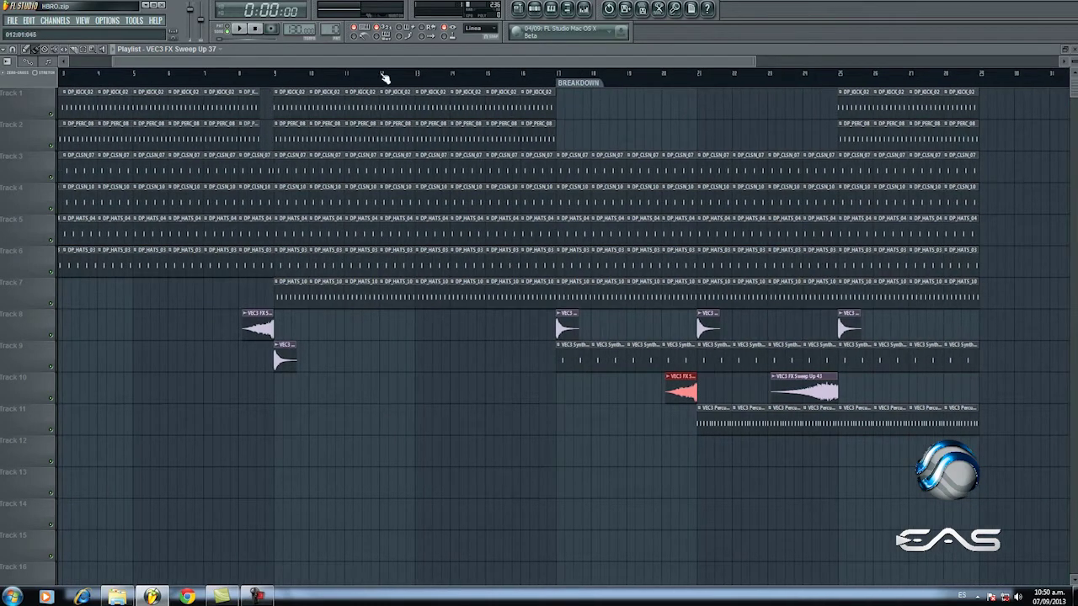
pyautogui.click(419, 78)
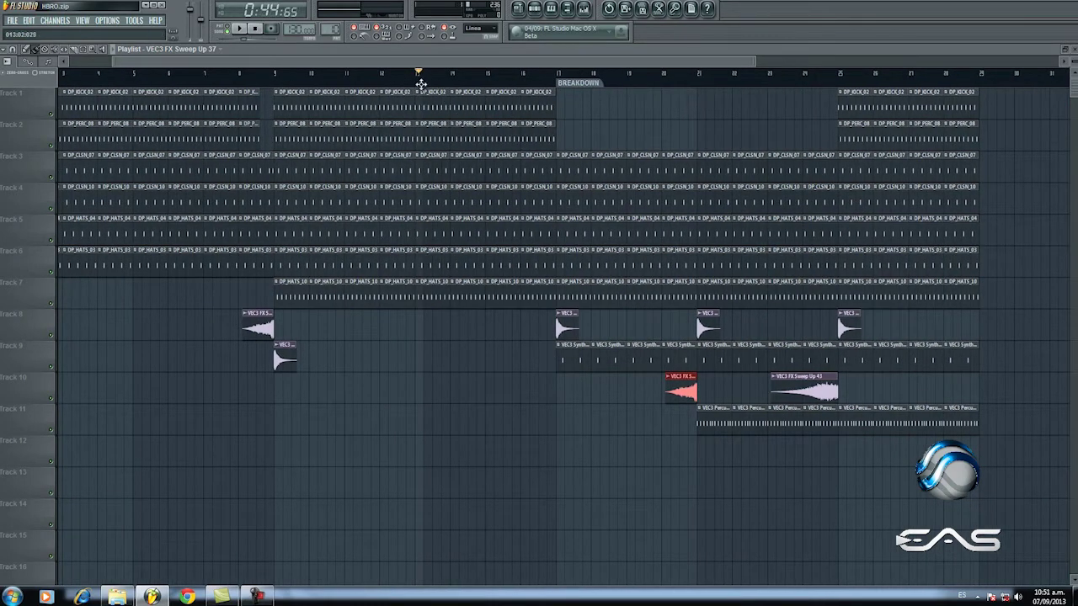
pyautogui.press('space')
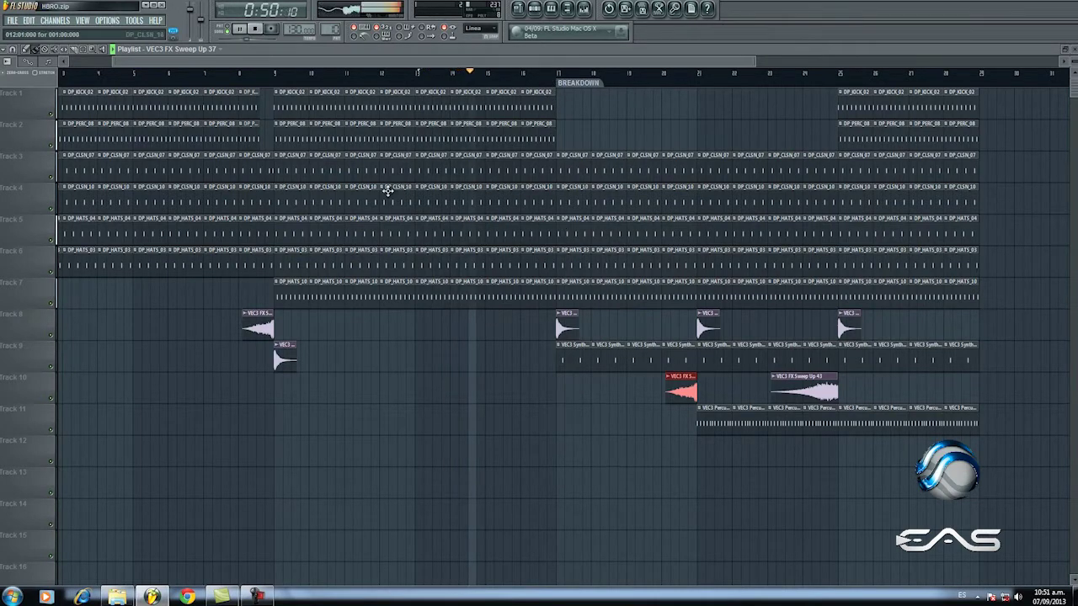
# Step: Examine the kick and percussion gap before bar 9, the breakdown clips and the mixer while the song plays
pyautogui.scroll(2, 258, 72)
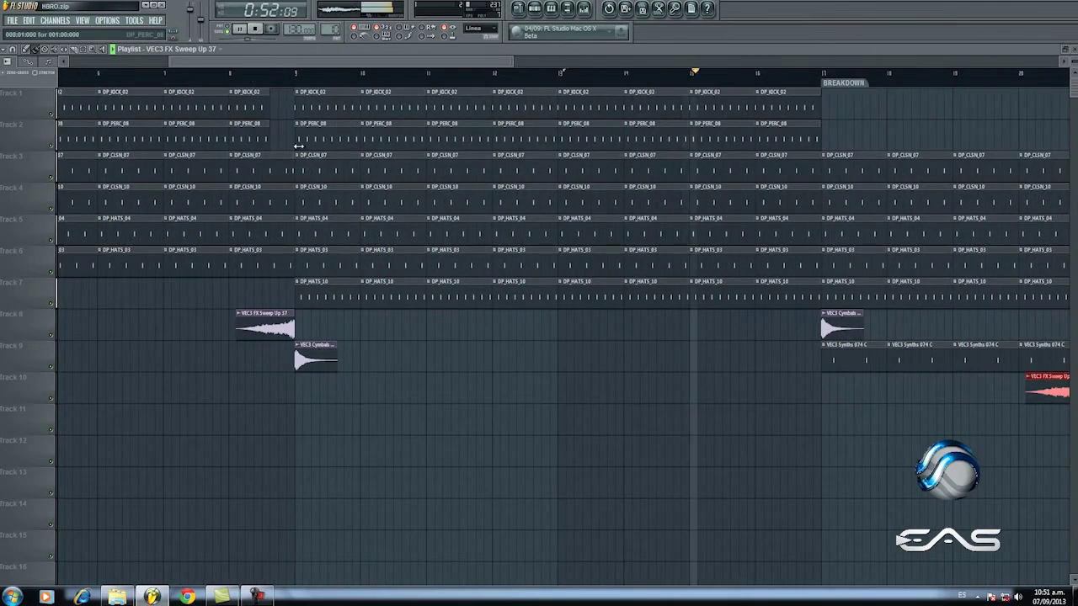
pyautogui.scroll(2, 266, 75)
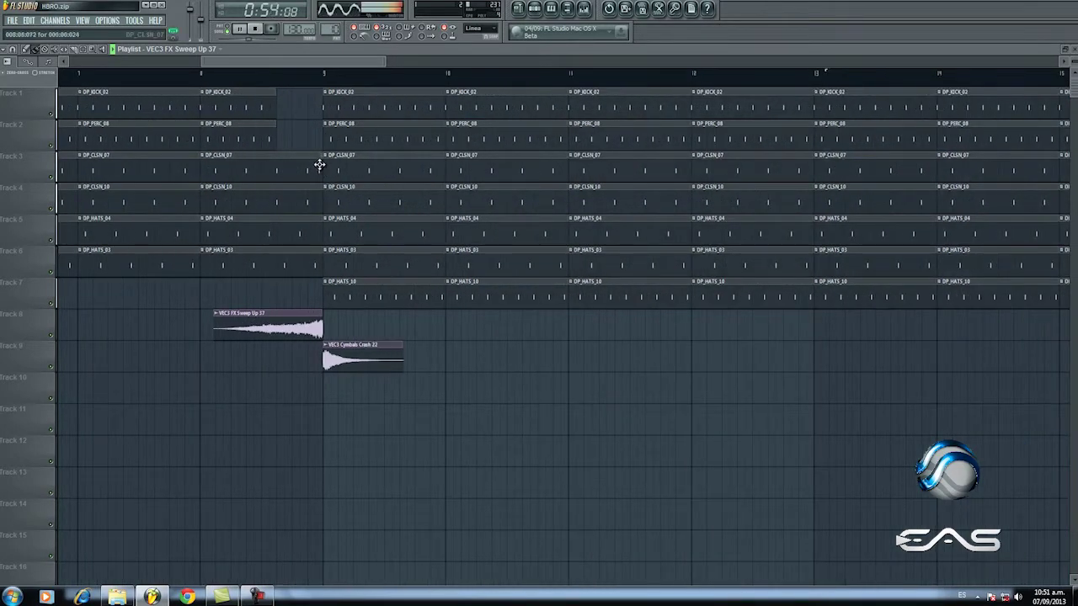
pyautogui.click(321, 160)
pyautogui.moveTo(344, 56); pyautogui.dragTo(530, 72)
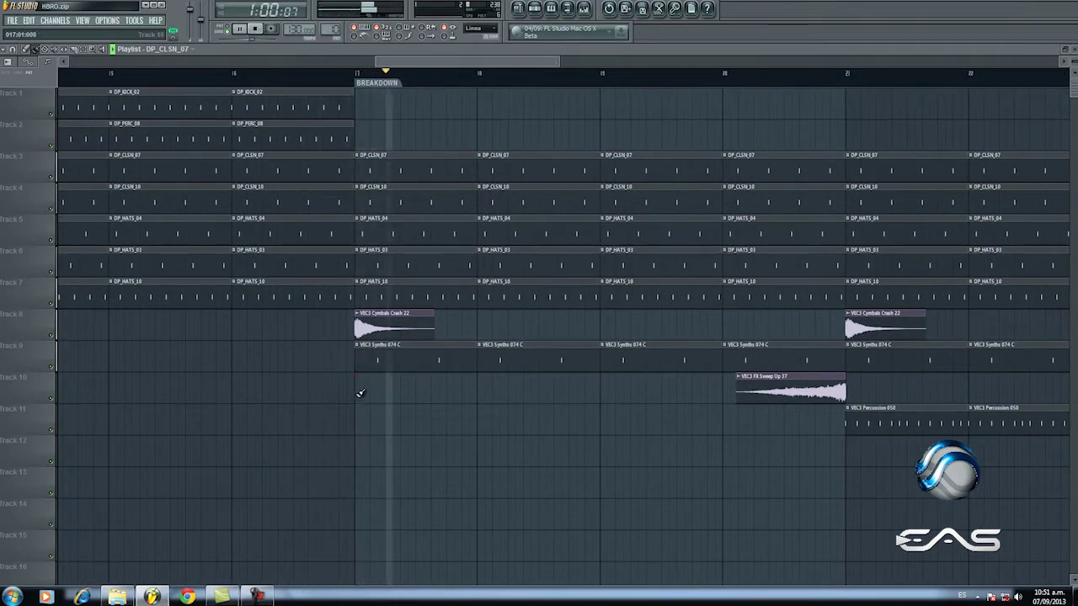
pyautogui.keyDown('ctrl'); pyautogui.scroll(-1, 570, 93); pyautogui.keyUp('ctrl')
pyautogui.keyDown('ctrl'); pyautogui.scroll(-1, 573, 94); pyautogui.keyUp('ctrl')
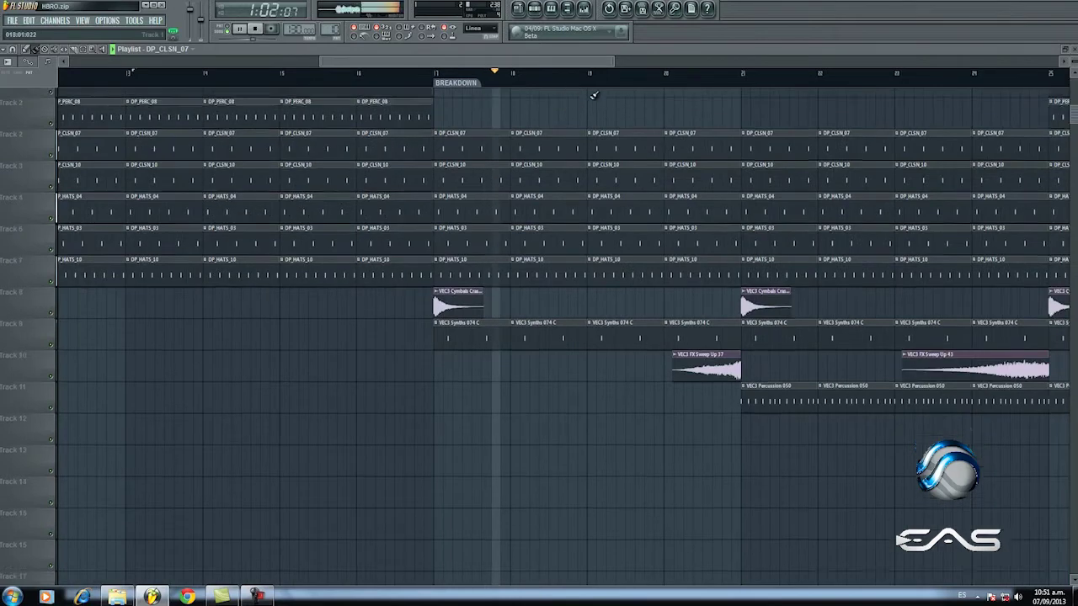
pyautogui.click(583, 8)
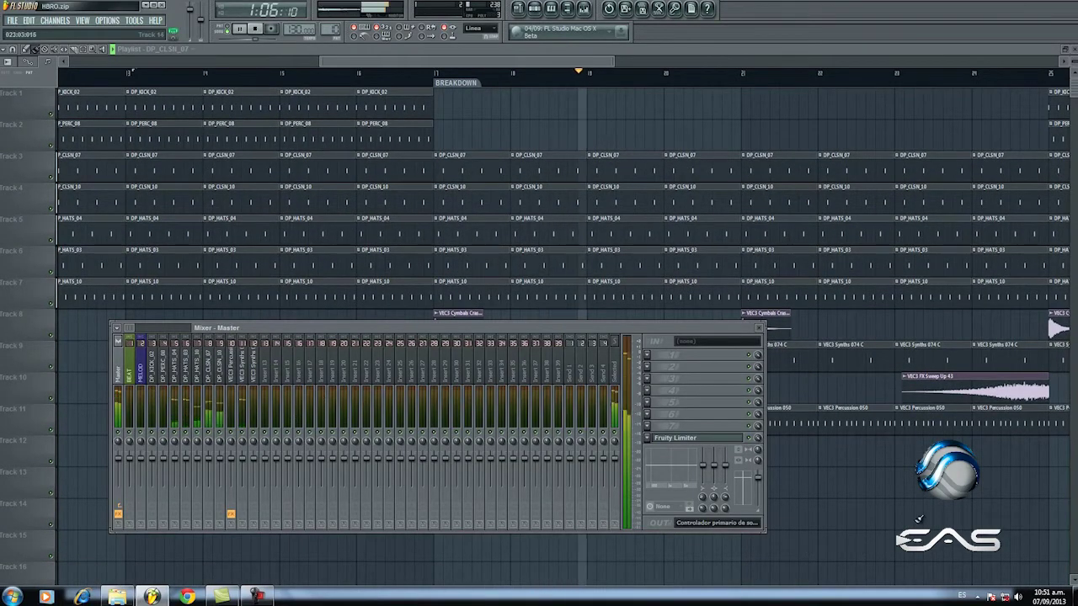
pyautogui.click(583, 7)
pyautogui.moveTo(568, 59); pyautogui.dragTo(654, 66)
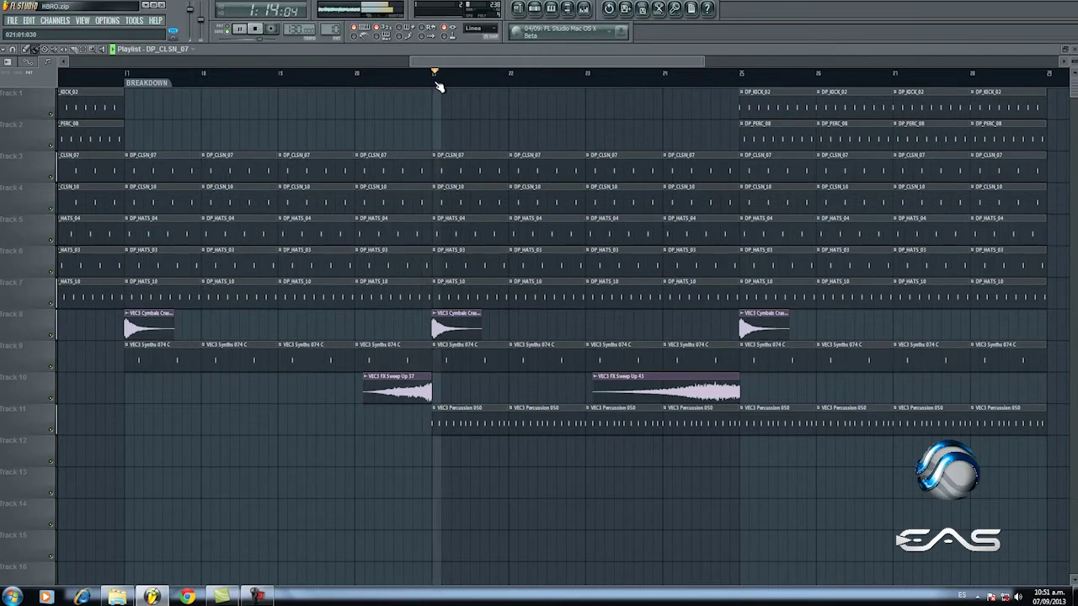
# Step: Adjust the playlist snapping and select the time range from bar 21 to bar 25
pyautogui.moveTo(434, 75); pyautogui.dragTo(525, 102)
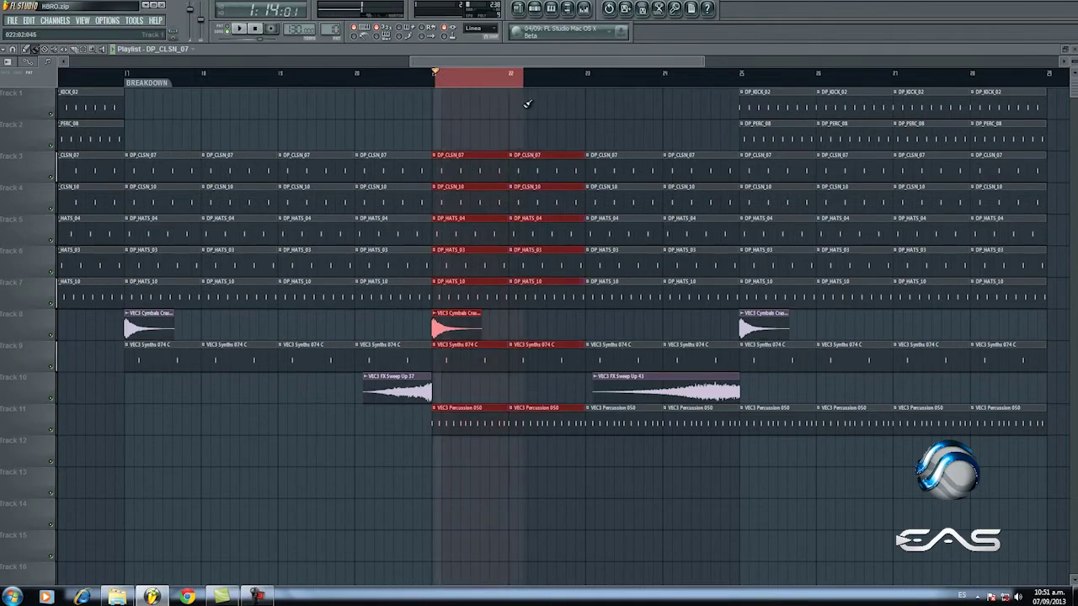
pyautogui.doubleClick(431, 76)
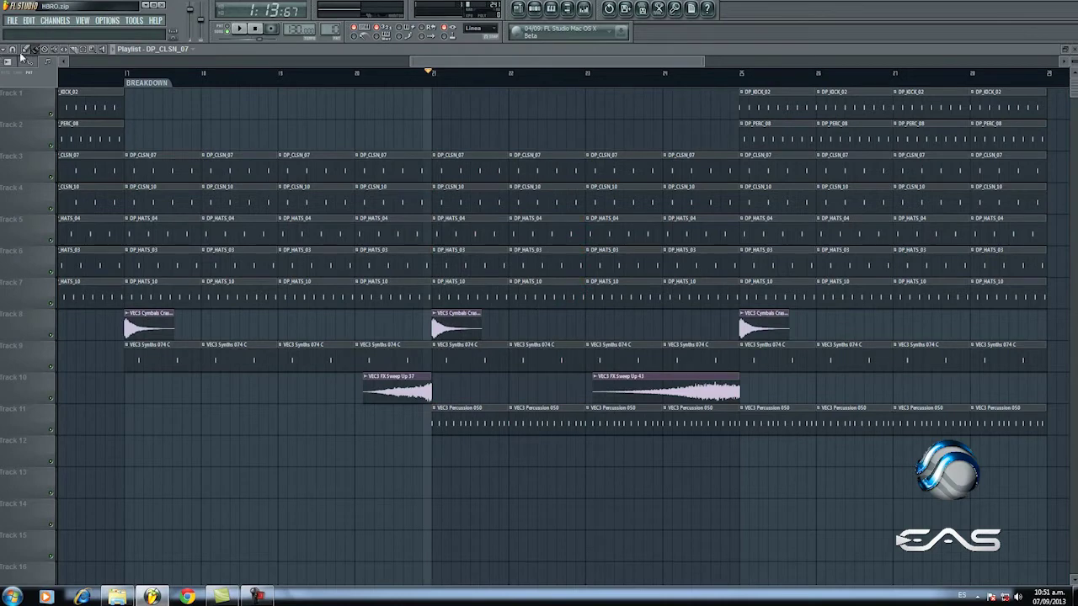
pyautogui.click(21, 57)
pyautogui.click(71, 125)
pyautogui.moveTo(438, 89); pyautogui.dragTo(733, 179)
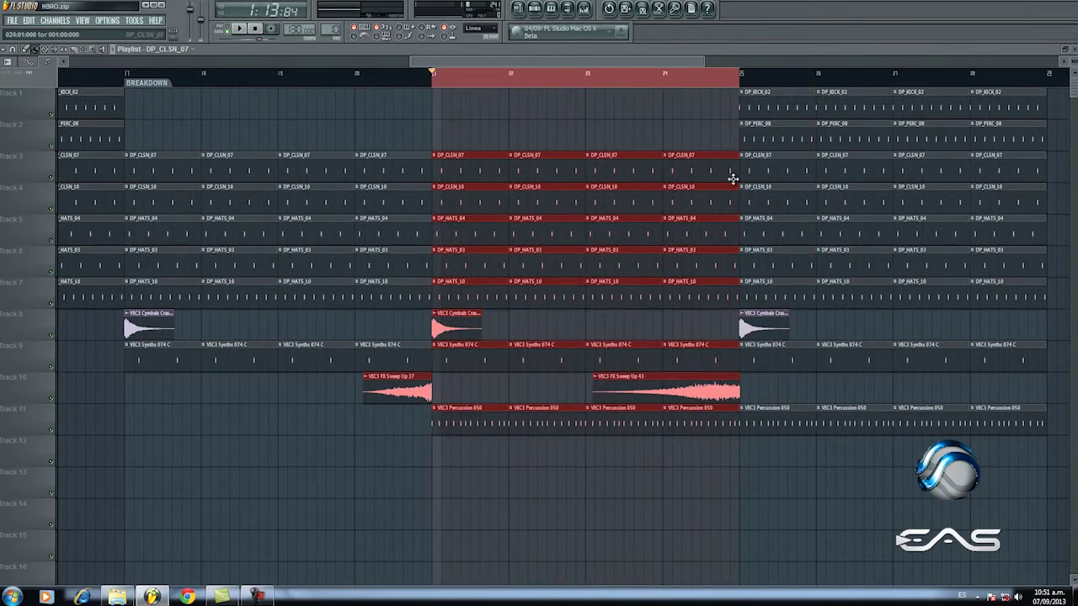
# Step: Solo track 9 and load Fruity Reeverb 2 into effect slot 3 of the VEC3 Synths 074 C mixer track
pyautogui.rightClick(53, 369)
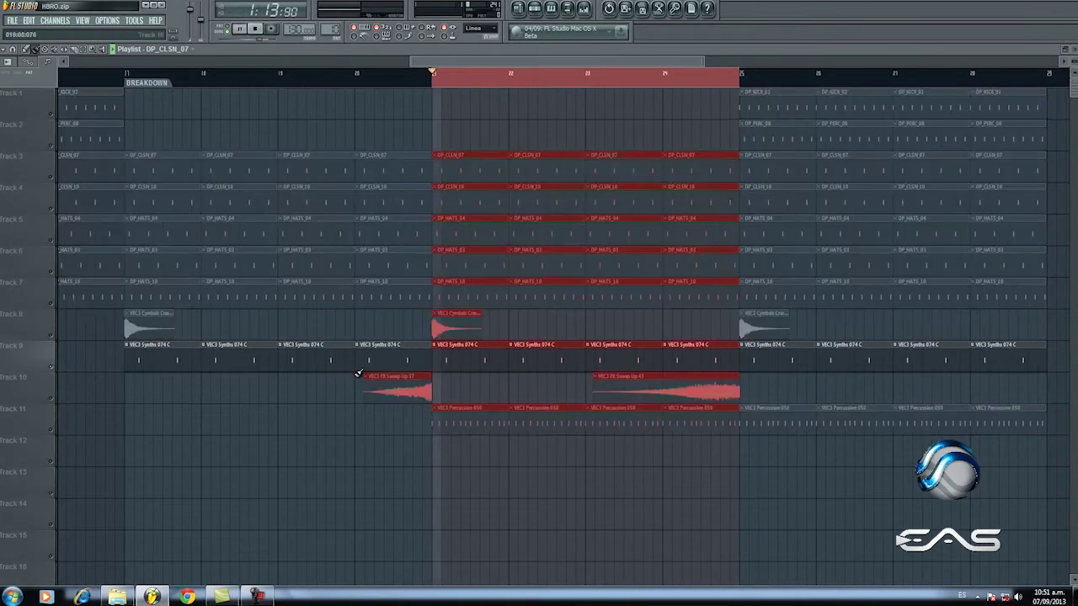
pyautogui.doubleClick(476, 360)
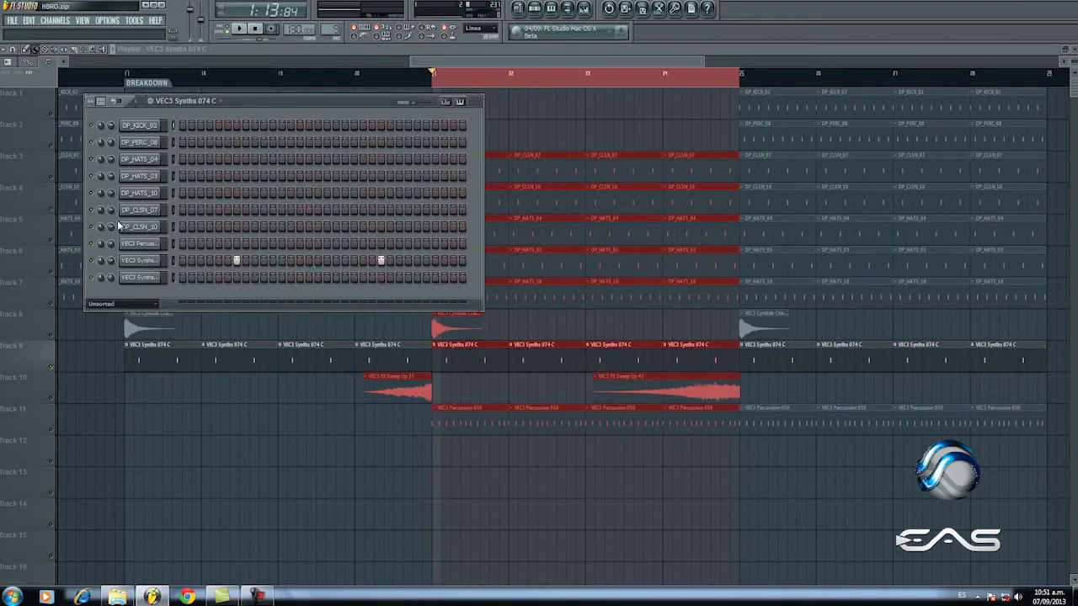
pyautogui.click(166, 277)
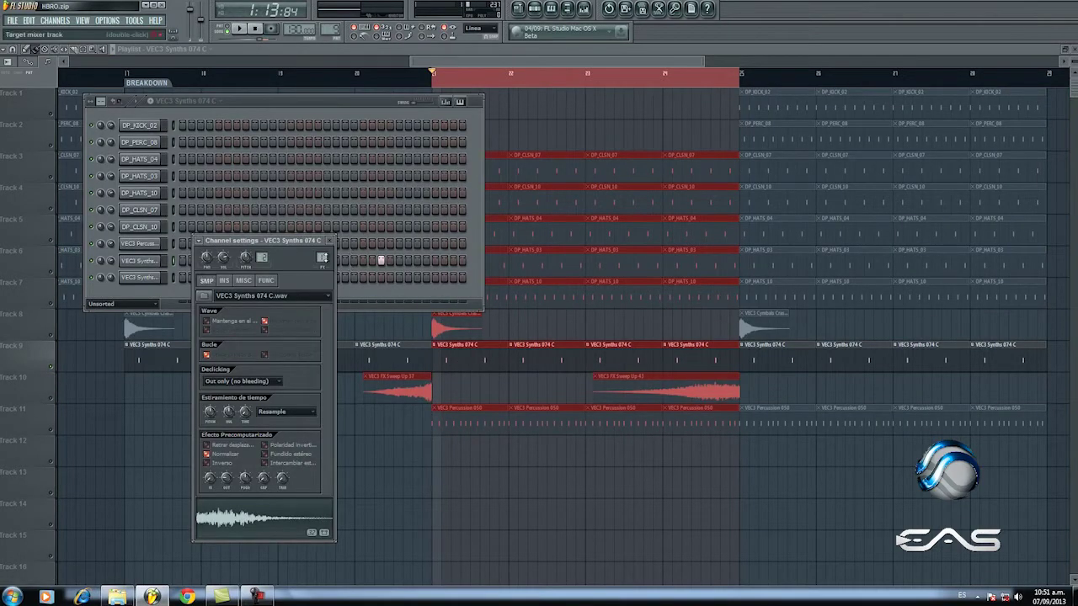
pyautogui.doubleClick(323, 257)
pyautogui.click(656, 388)
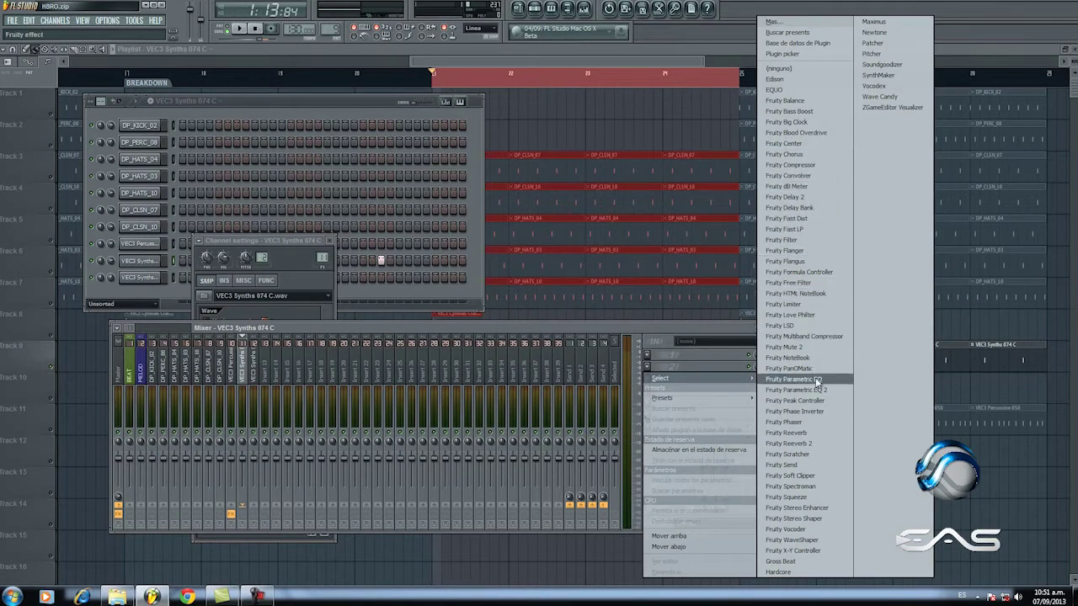
pyautogui.click(814, 443)
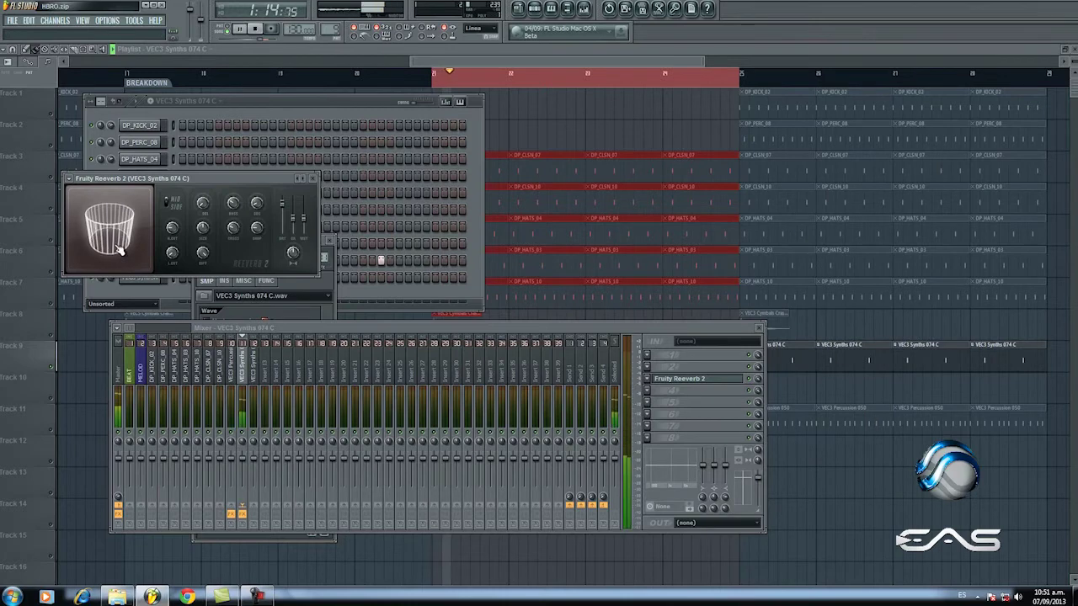
# Step: Audition the synth with the reverb's wet level at 77% and lower it to 24%
pyautogui.moveTo(259, 175); pyautogui.dragTo(506, 278)
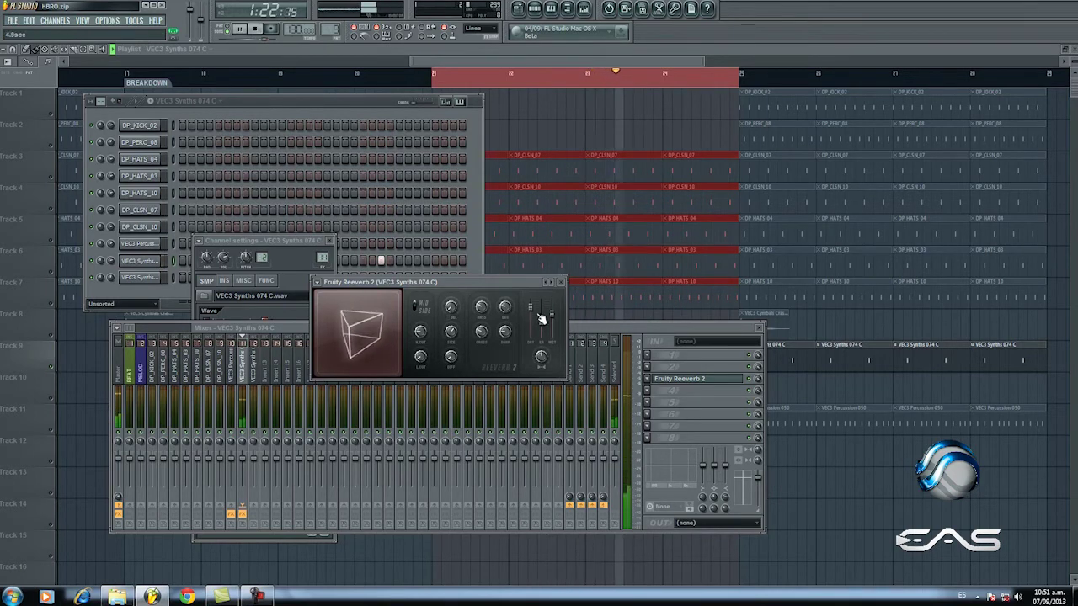
pyautogui.moveTo(552, 313)
pyautogui.mouseDown()
pyautogui.moveTo(555, 304)
pyautogui.moveTo(556, 313)
pyautogui.mouseUp()
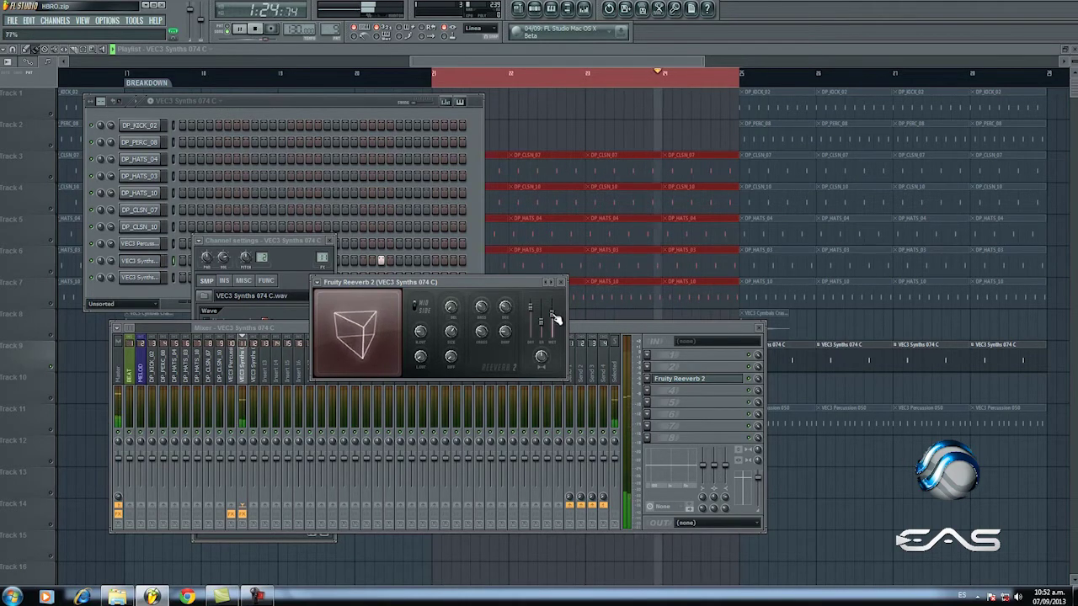
pyautogui.moveTo(450, 382); pyautogui.dragTo(449, 290)
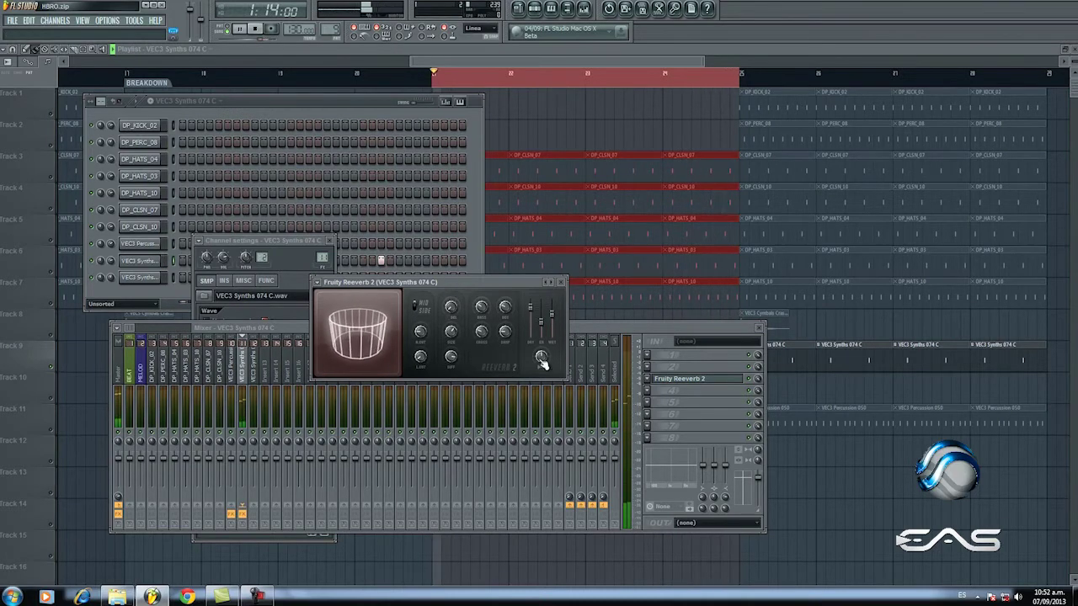
pyautogui.moveTo(557, 309); pyautogui.dragTo(555, 302)
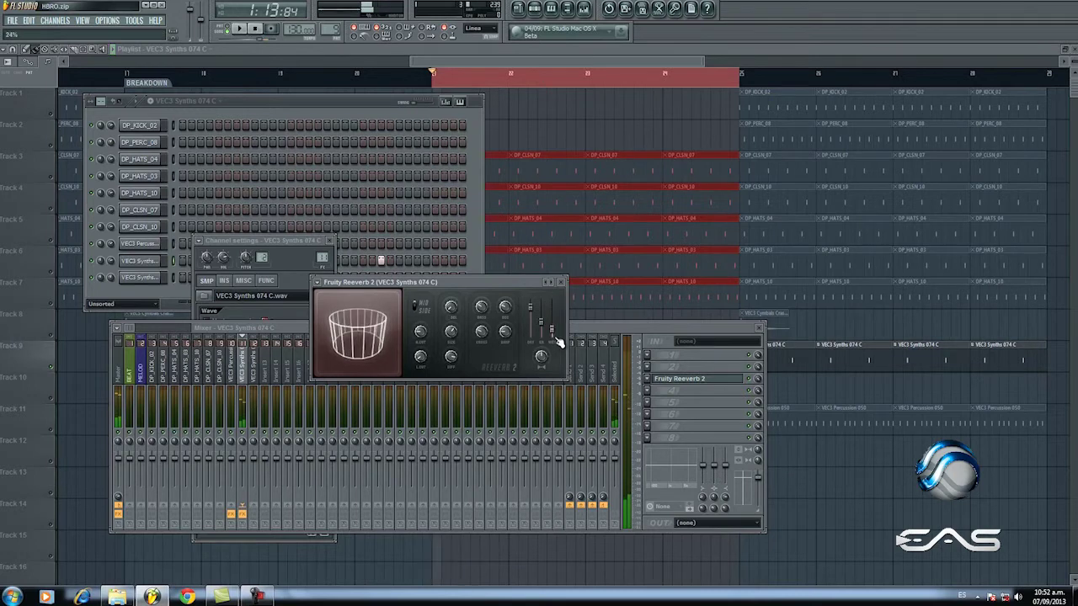
# Step: Create an automation clip for the reverb's wet level and place it on track 12, spanning bars 21 to 25
pyautogui.rightClick(553, 338)
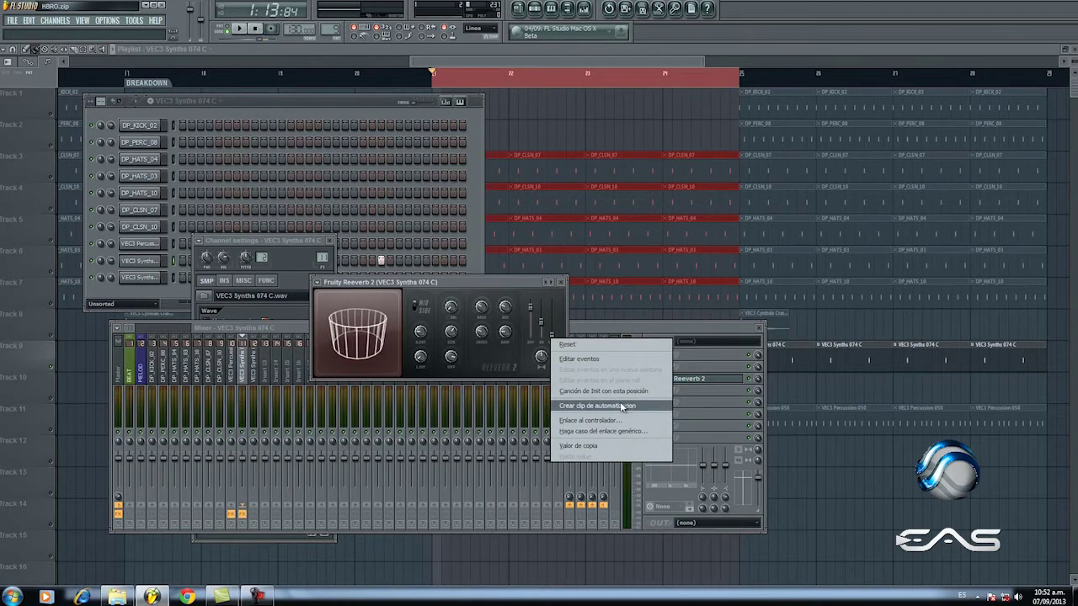
pyautogui.click(623, 409)
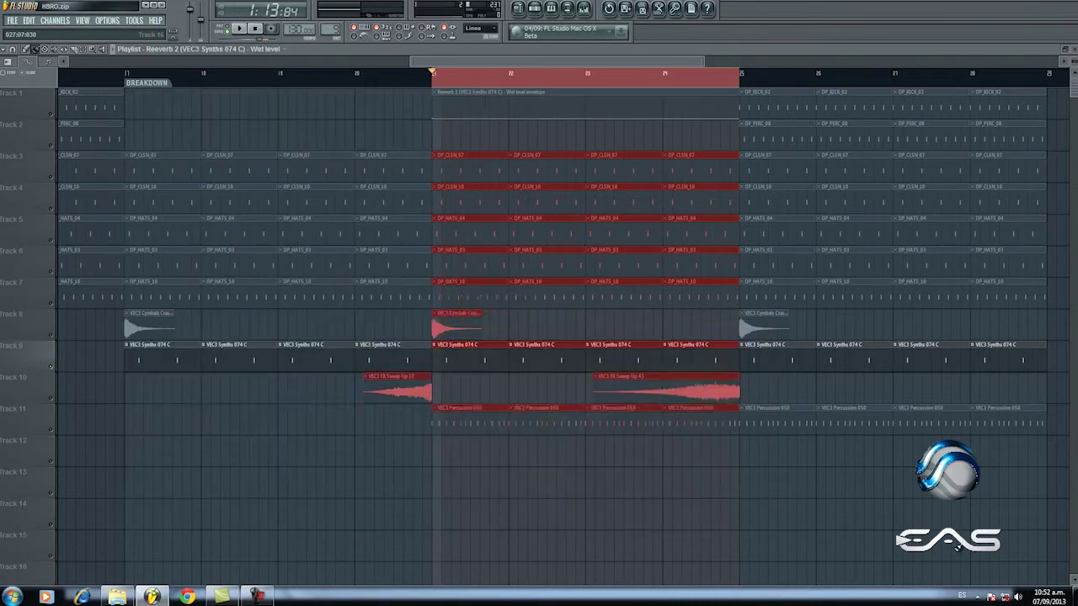
pyautogui.moveTo(573, 90); pyautogui.dragTo(580, 460)
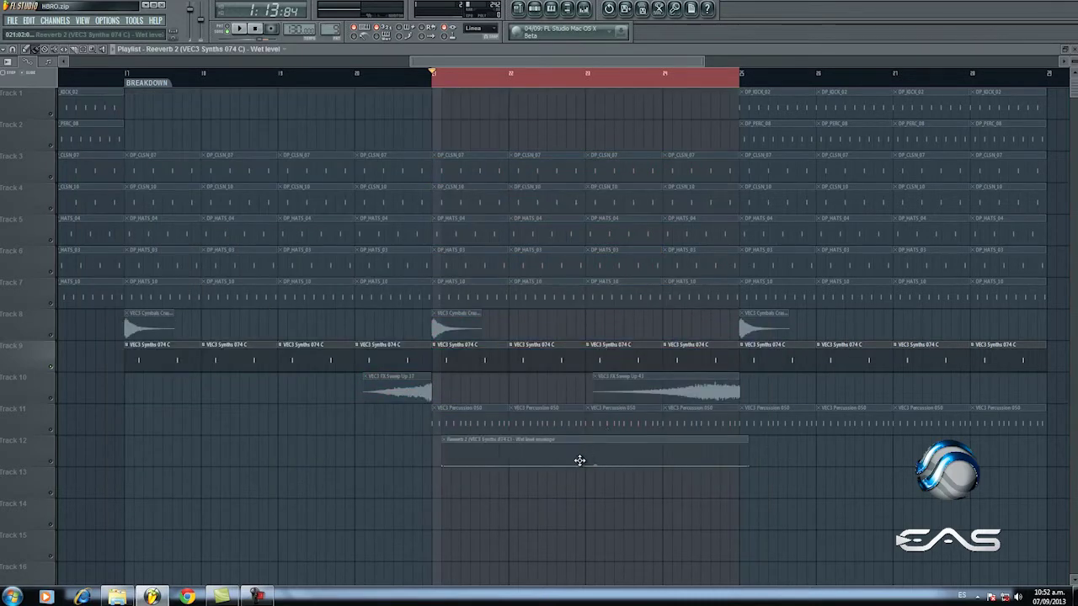
# Step: Unmute all the playlist tracks and play the song from bar 20
pyautogui.click(353, 75)
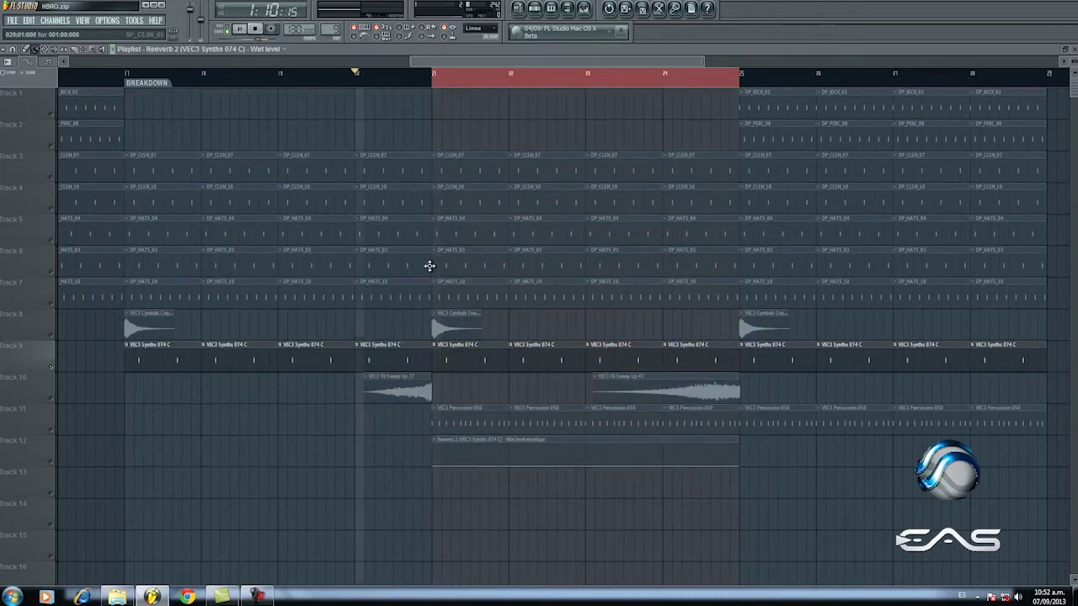
pyautogui.press('space')
pyautogui.click(53, 462)
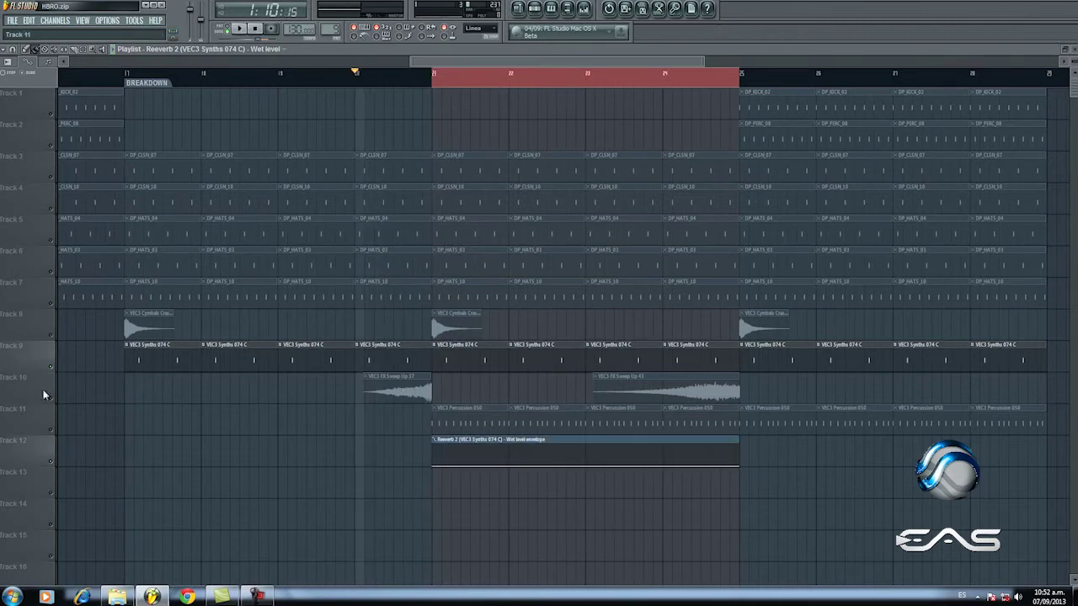
pyautogui.click(53, 179)
pyautogui.click(54, 210)
pyautogui.press('space')
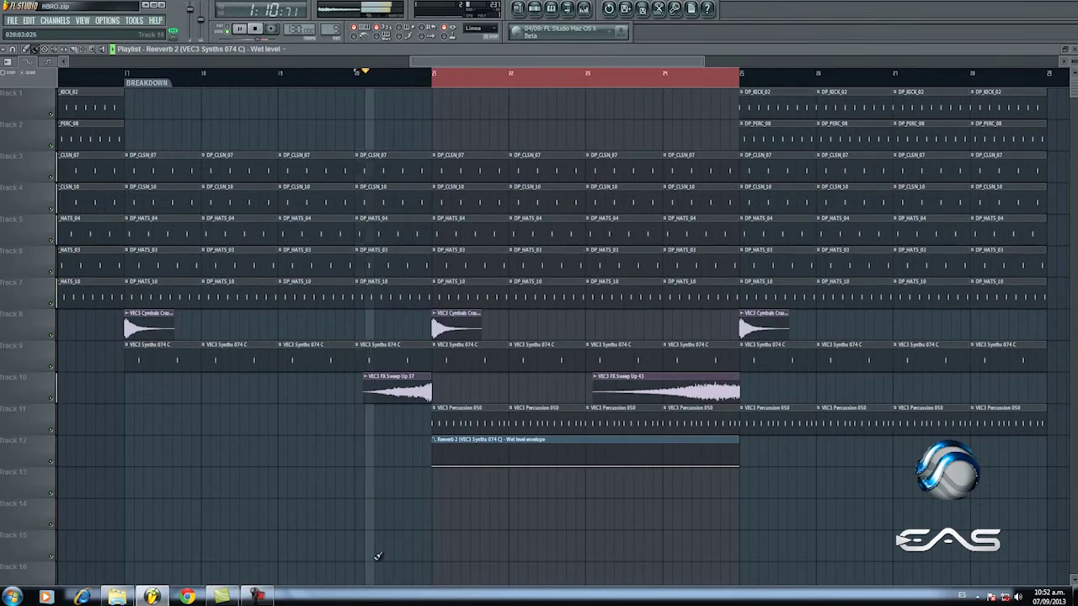
# Step: Shape the wet level envelope on track 12 into a gentle rising ramp from bar 21 to bar 25
pyautogui.moveTo(438, 465); pyautogui.dragTo(436, 444)
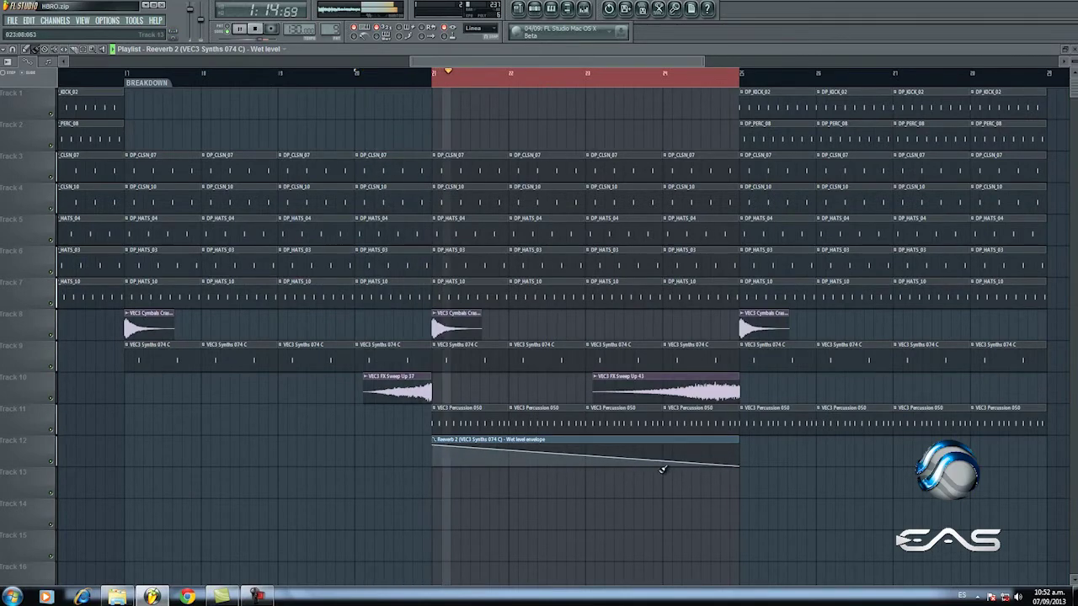
pyautogui.press('space')
pyautogui.moveTo(435, 444); pyautogui.dragTo(436, 458)
pyautogui.moveTo(740, 465); pyautogui.dragTo(741, 450)
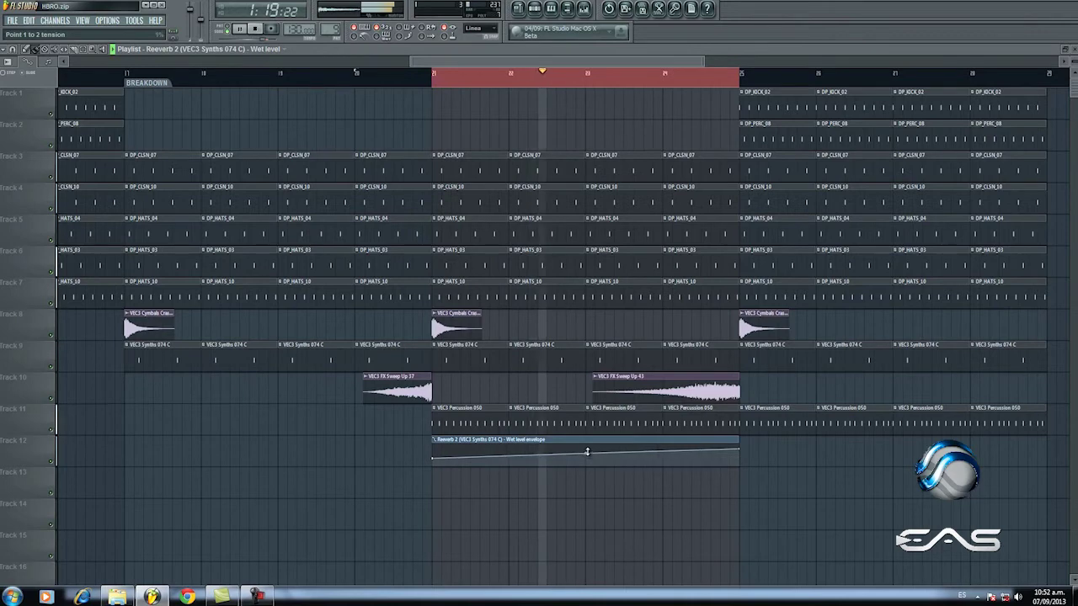
# Step: Load Fruity Delay 2 into effect slot 5 of the VEC3 Synths 074 C mixer track
pyautogui.click(584, 8)
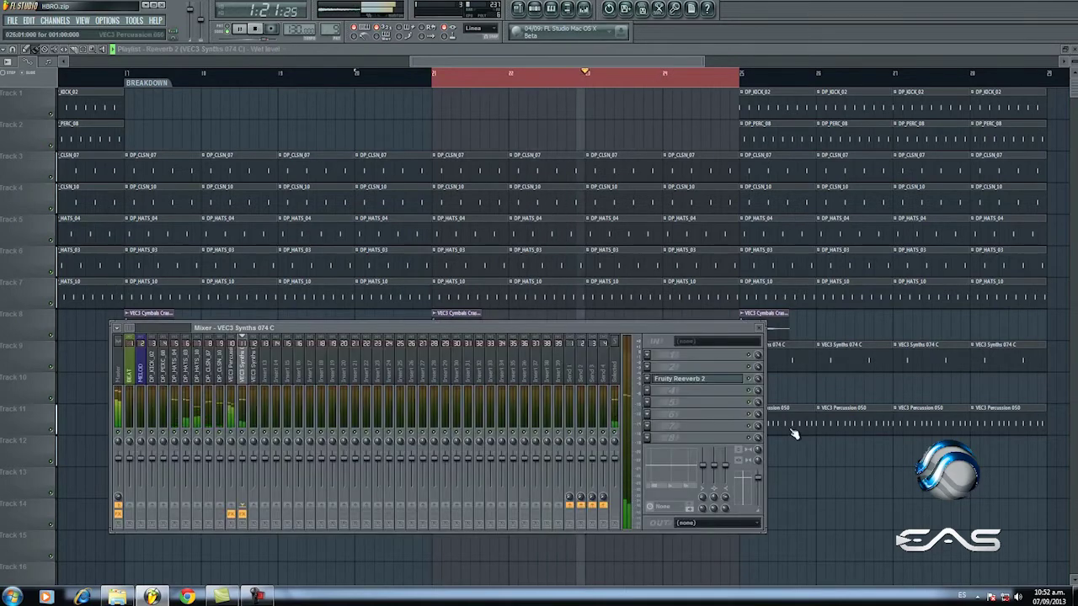
pyautogui.click(647, 367)
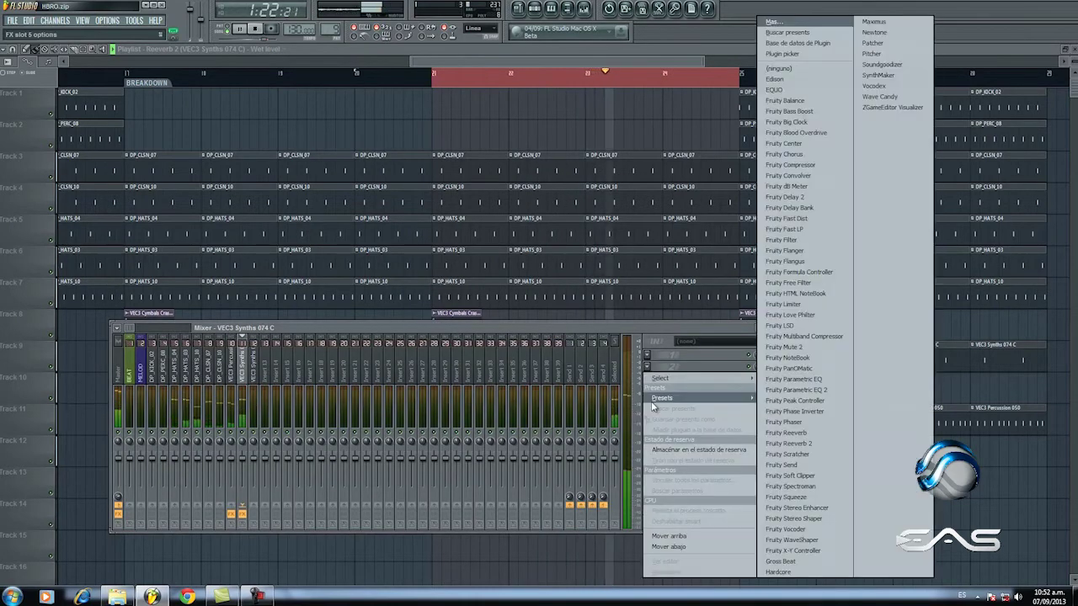
pyautogui.click(783, 196)
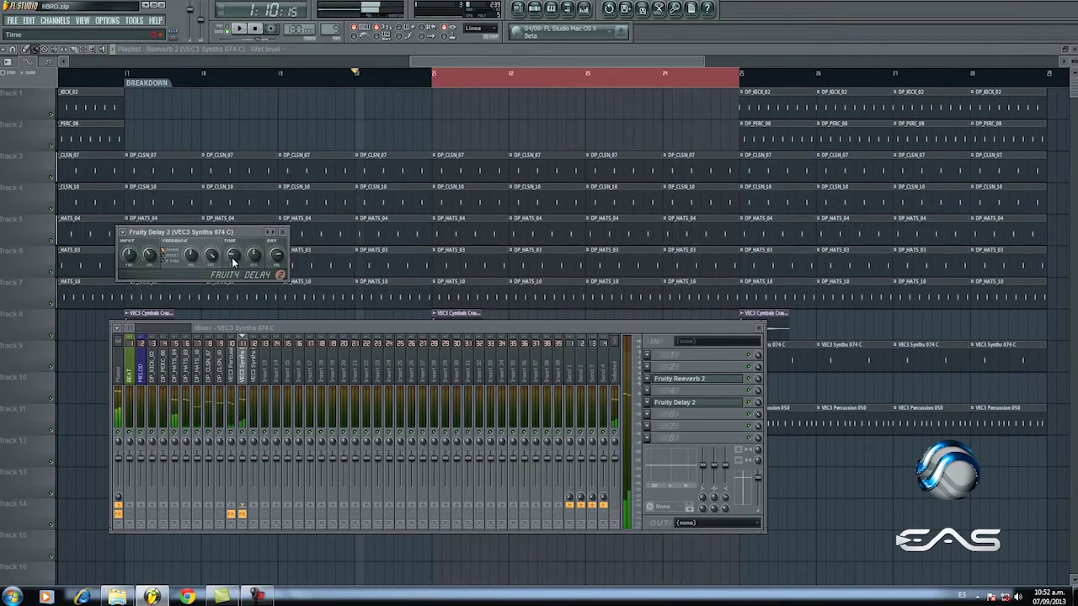
# Step: Solo track 9 with the VEC3 Synths 074 C clips and unmute the automation on track 12
pyautogui.click(88, 357)
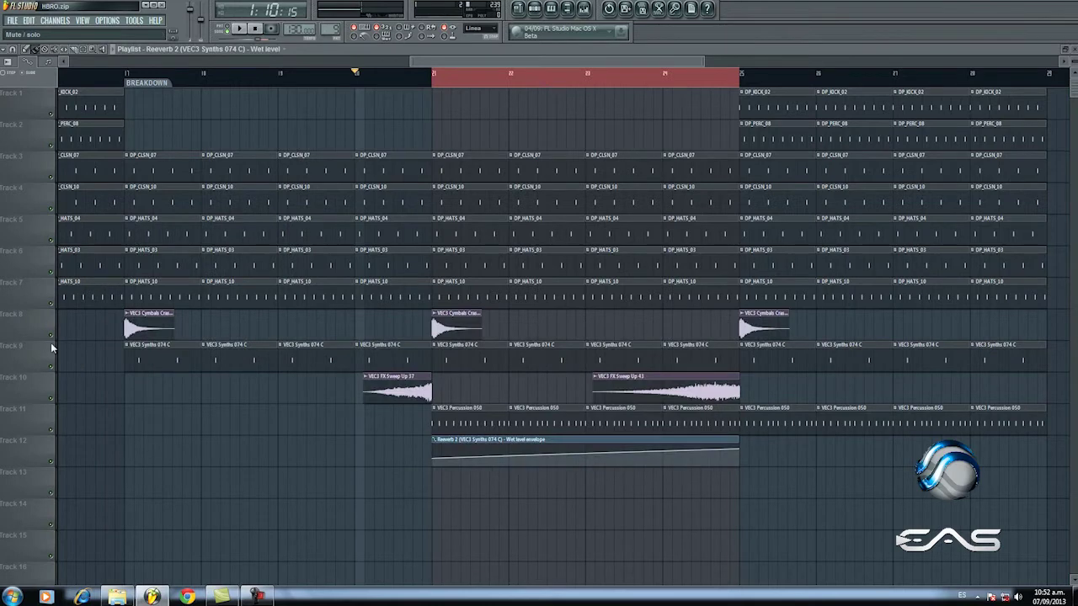
pyautogui.rightClick(53, 369)
pyautogui.click(51, 463)
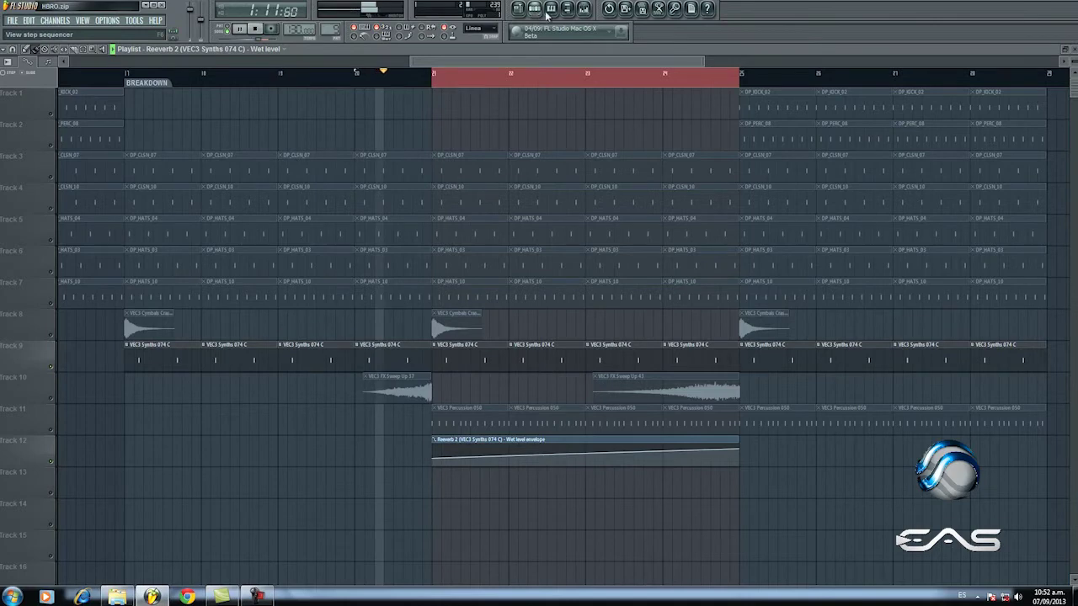
# Step: Create an automation clip for Fruity Delay 2's mix level on VEC3 Synths 074 C and place it on track 13 from bar 21
pyautogui.click(589, 15)
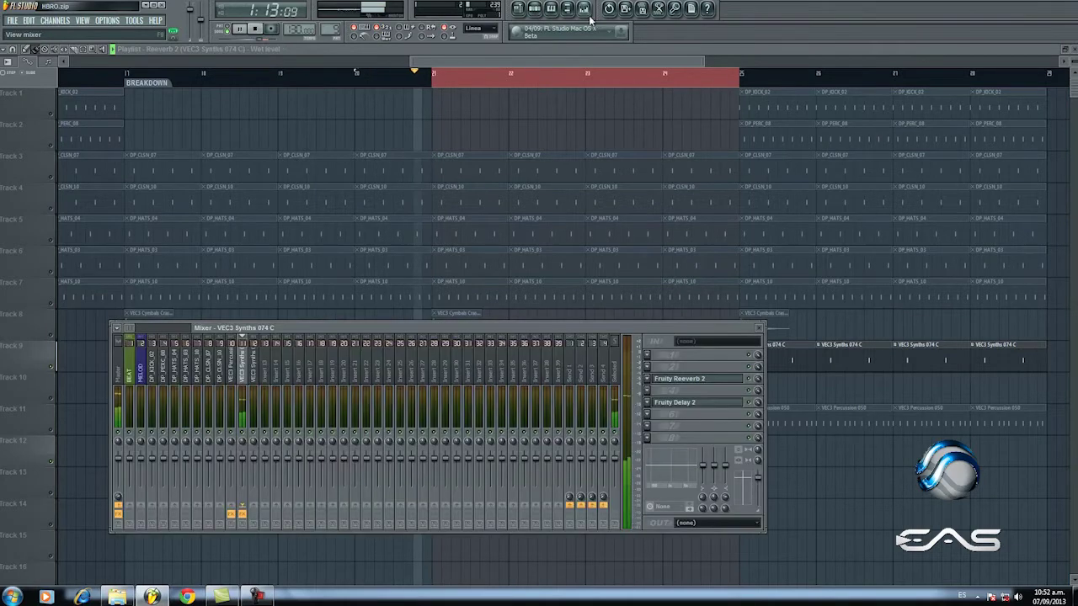
pyautogui.press('space')
pyautogui.rightClick(759, 406)
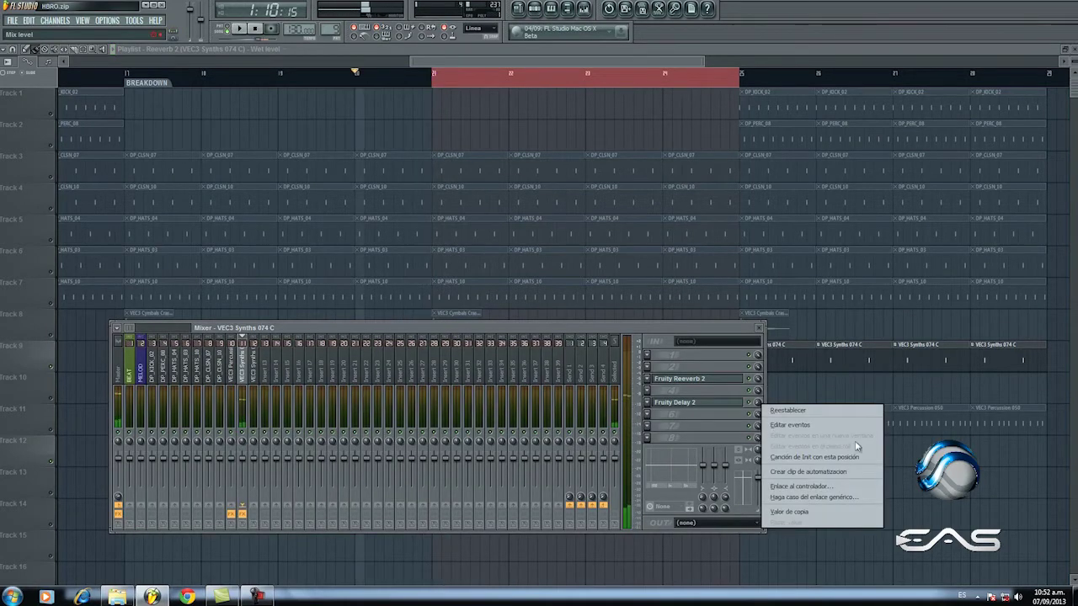
pyautogui.click(847, 476)
pyautogui.click(533, 64)
pyautogui.moveTo(543, 95); pyautogui.dragTo(536, 498)
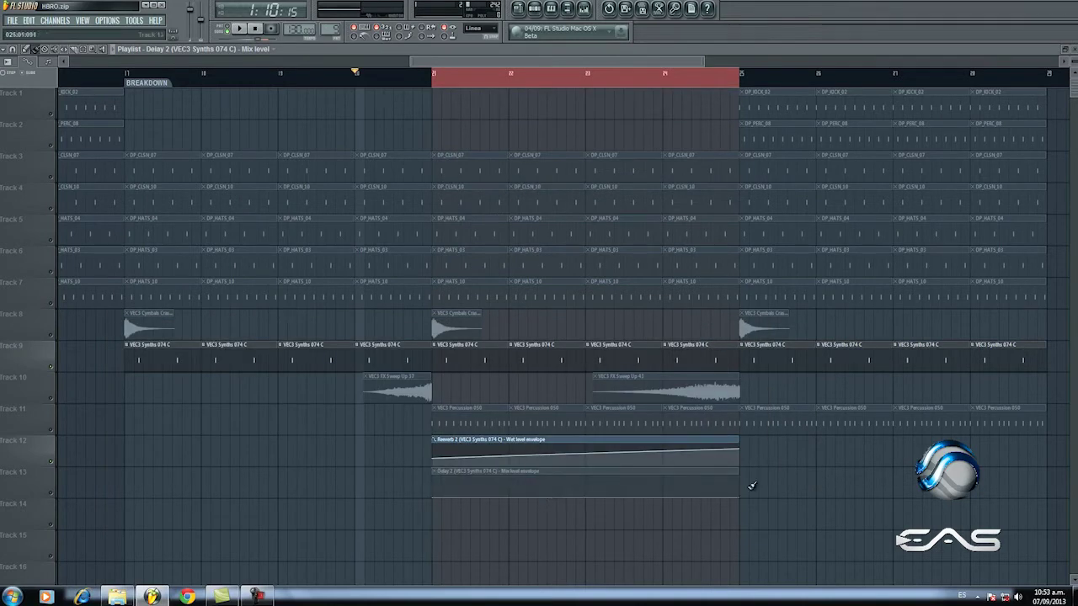
# Step: Shape the delay mix level envelope into a ramp rising from bar 21 to bar 25 and unmute track 13
pyautogui.moveTo(743, 497); pyautogui.dragTo(740, 476)
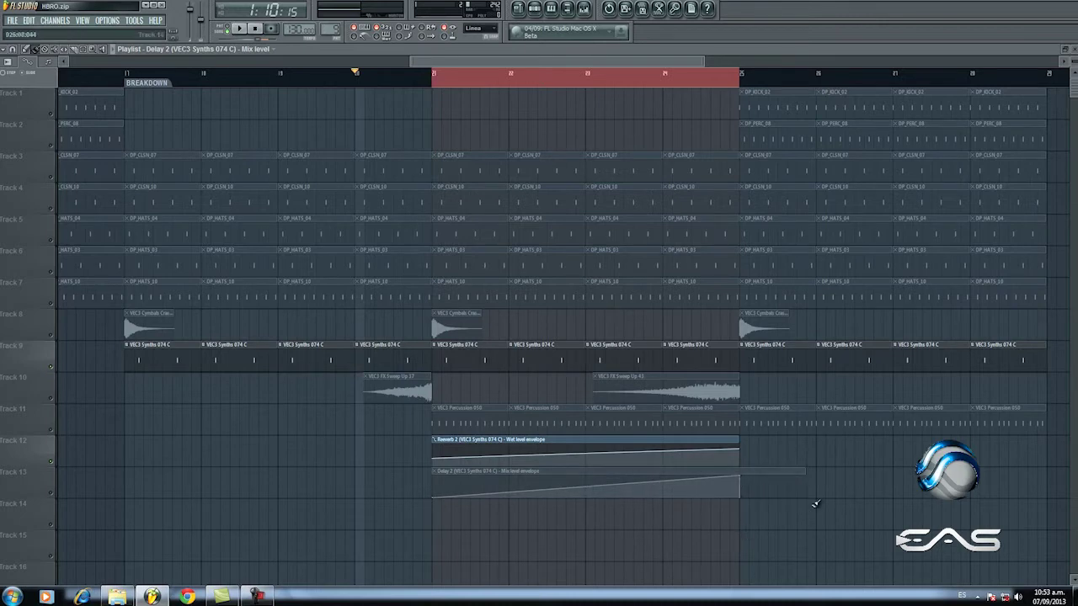
pyautogui.click(46, 497)
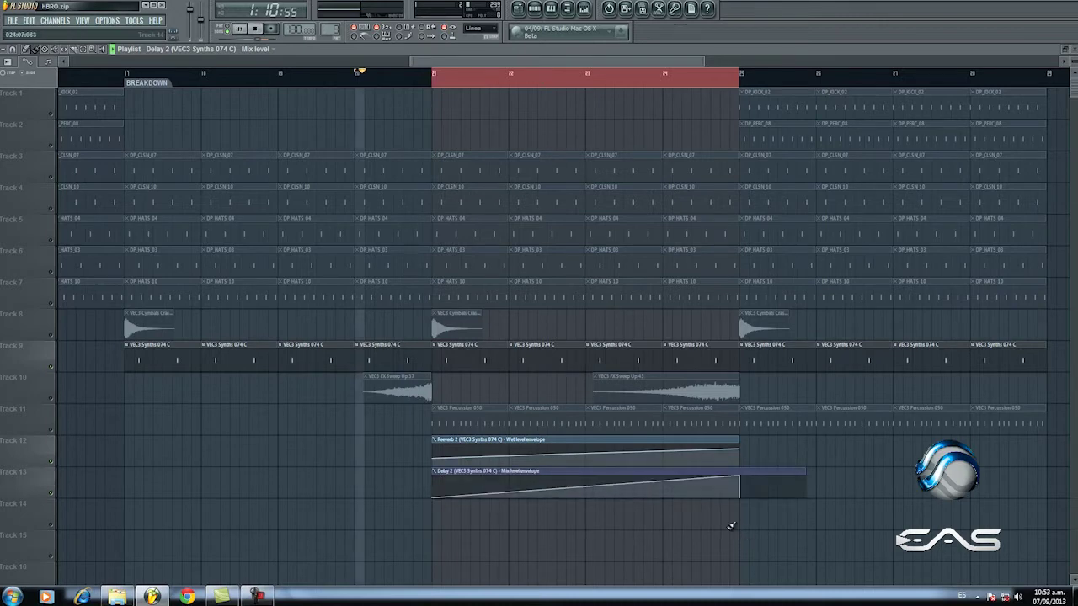
# Step: Listen to the breakdown with the VEC3 Percussion 050 clips on track 11 unmuted, and mute that track again
pyautogui.click(54, 431)
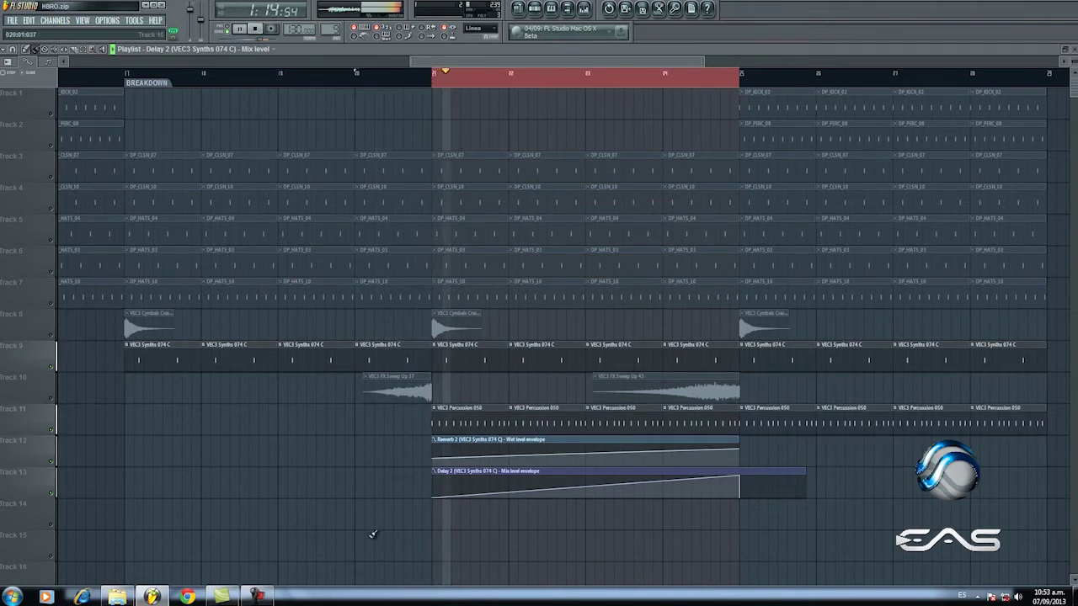
pyautogui.click(54, 432)
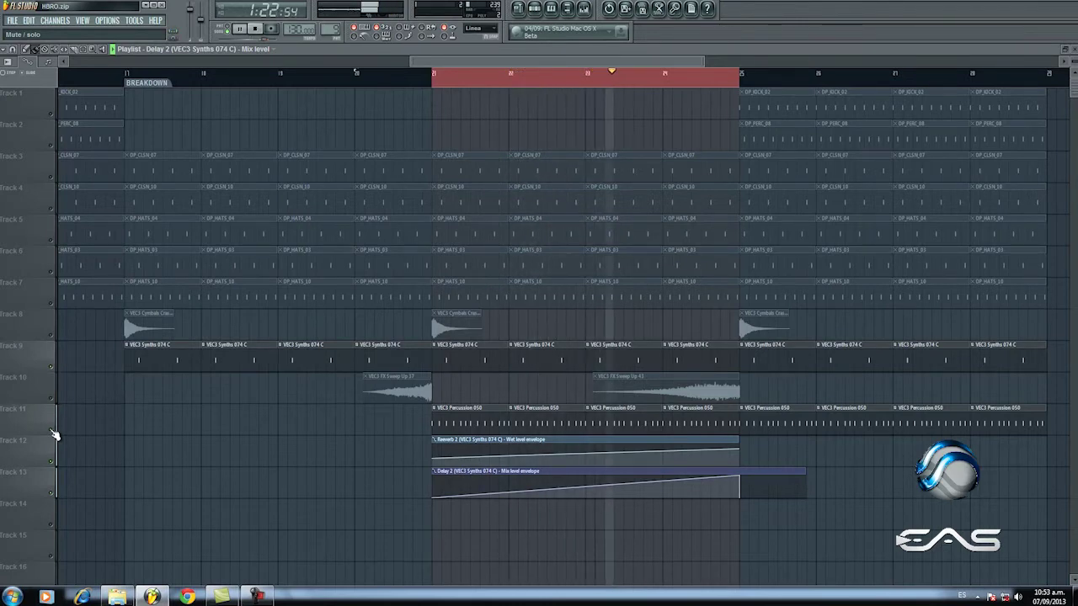
pyautogui.click(53, 435)
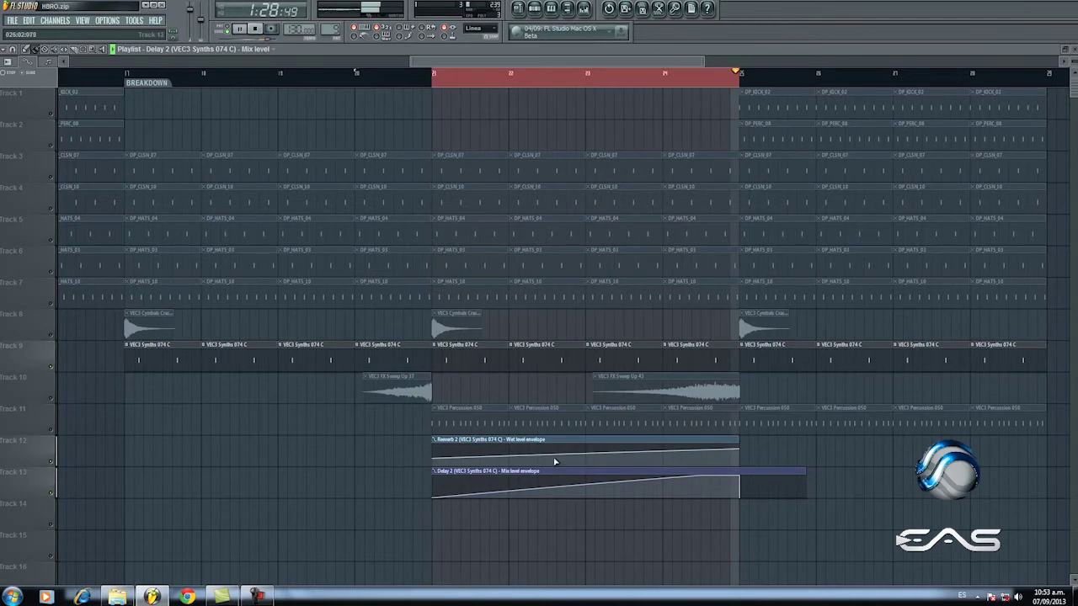
# Step: Review the Fruity Delay 2 settings on the VEC3 Synths 074 C mixer track, and close the plugin and mixer
pyautogui.click(584, 9)
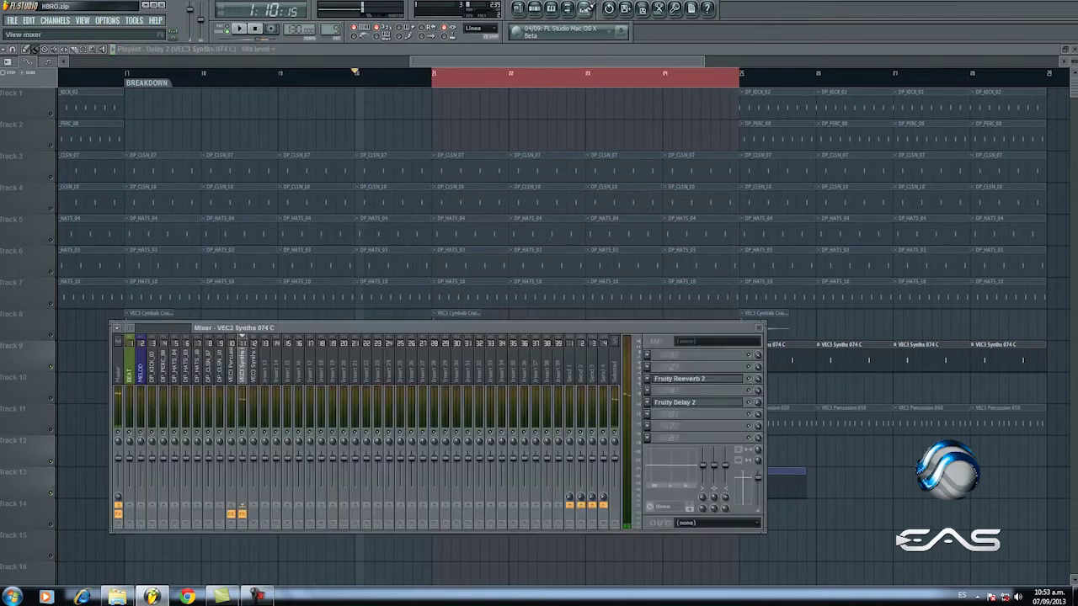
pyautogui.click(704, 404)
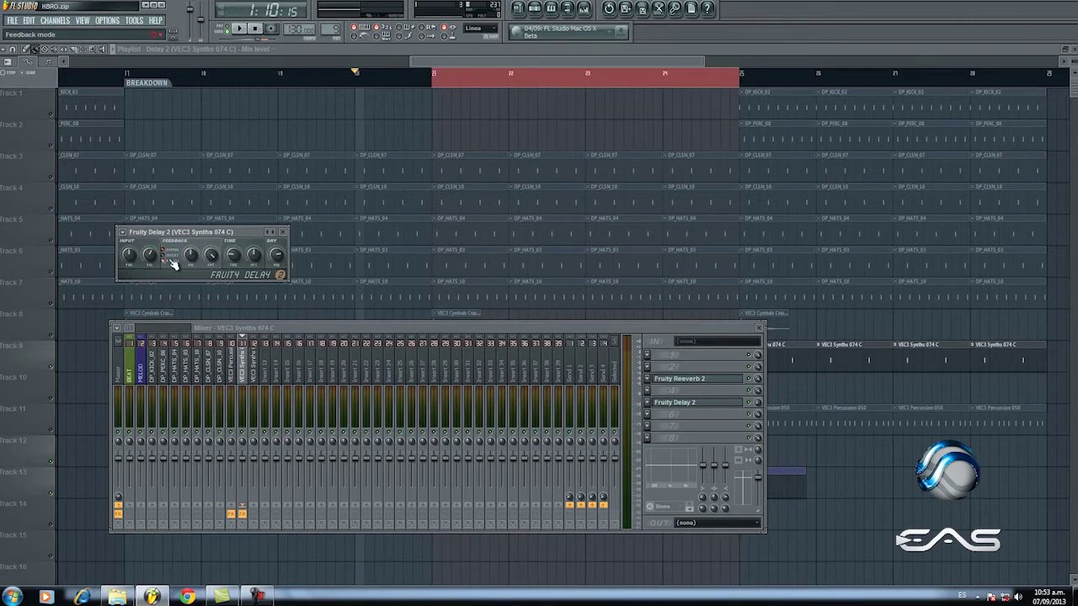
pyautogui.click(285, 233)
pyautogui.press('F9')
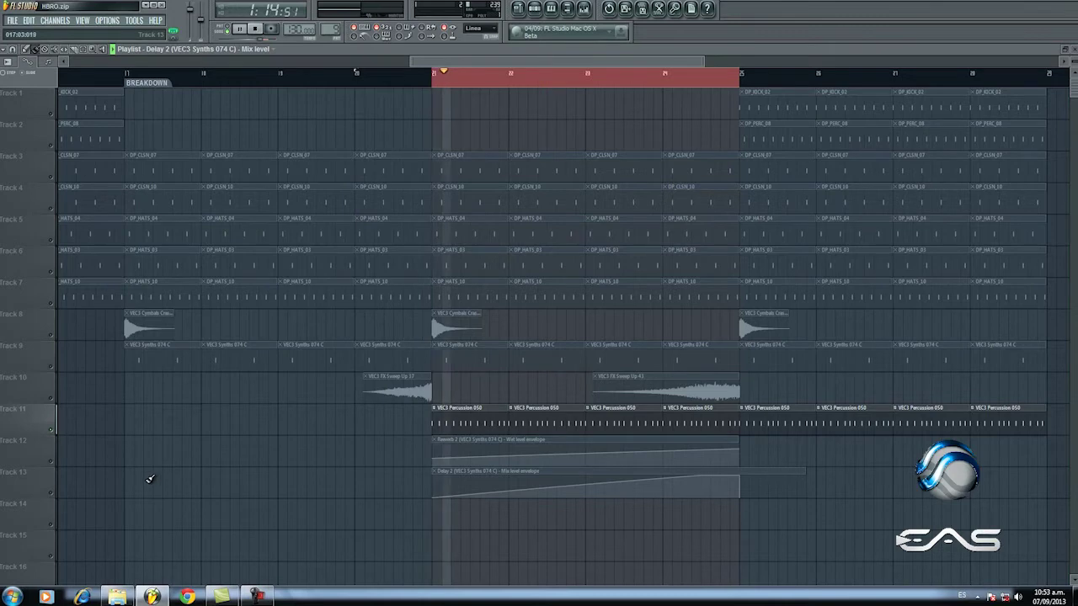
# Step: Open the VEC3 Percussion 050 pattern and bring up Fruity Fast LP on that sound's mixer track
pyautogui.doubleClick(468, 427)
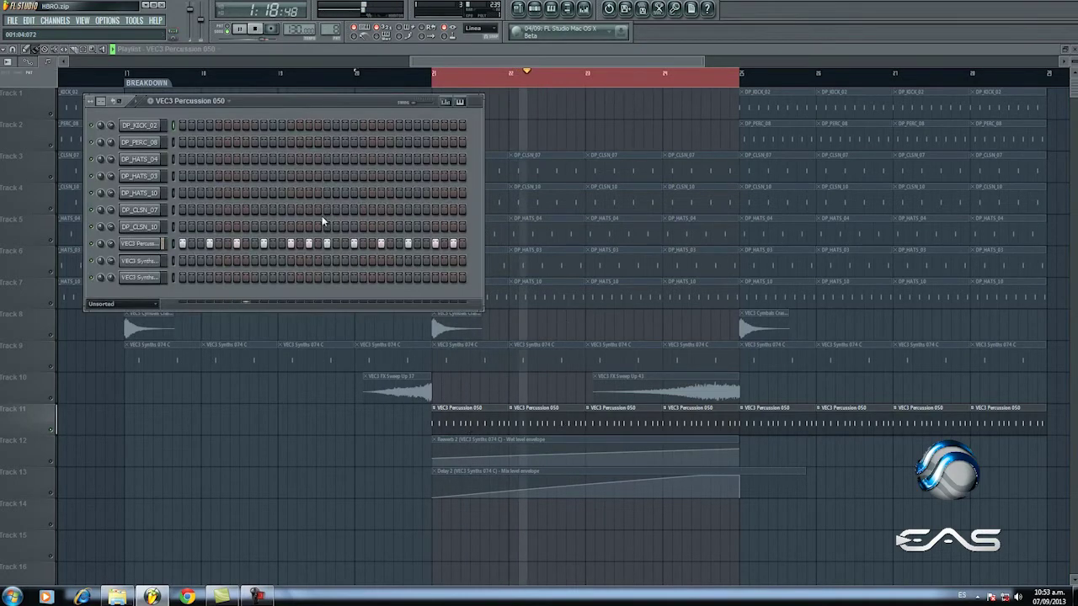
pyautogui.click(139, 244)
pyautogui.press('F9')
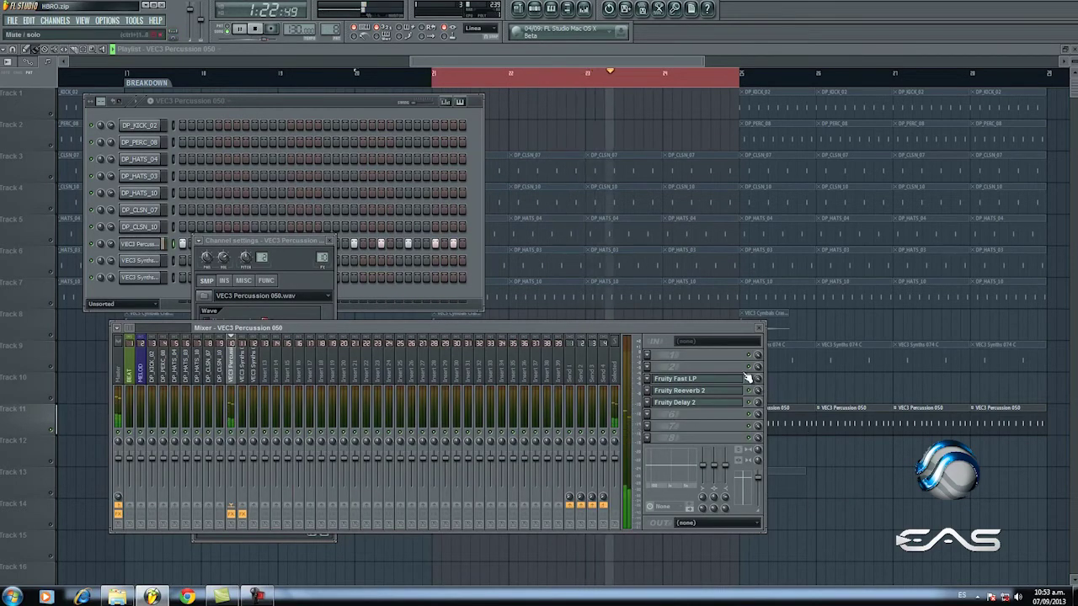
pyautogui.click(704, 380)
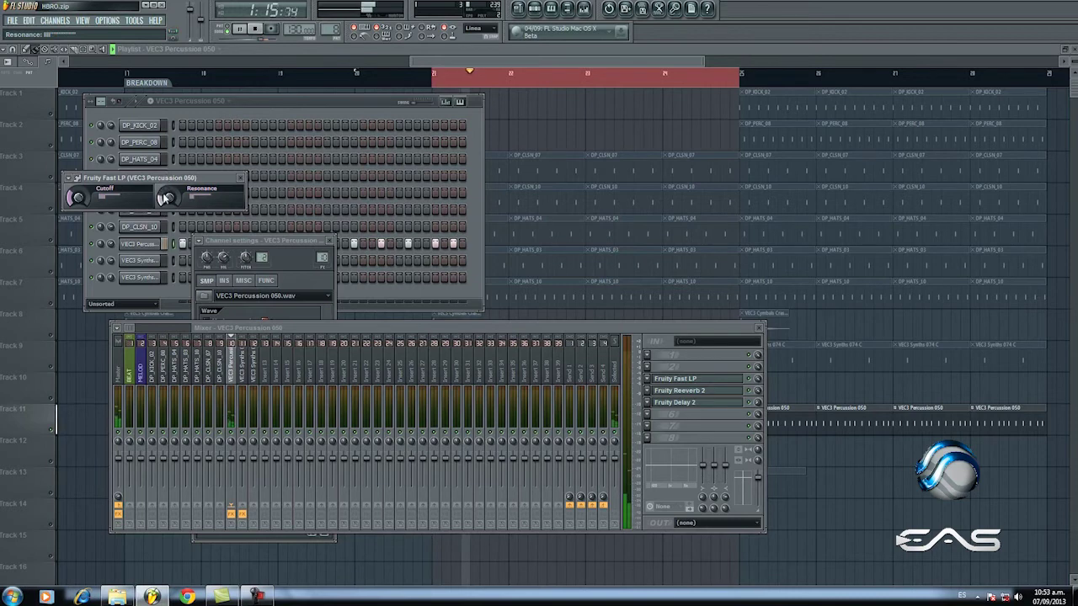
# Step: Create an automation clip for the Fruity Fast LP cutoff and place it on track 14 from bar 21
pyautogui.rightClick(75, 200)
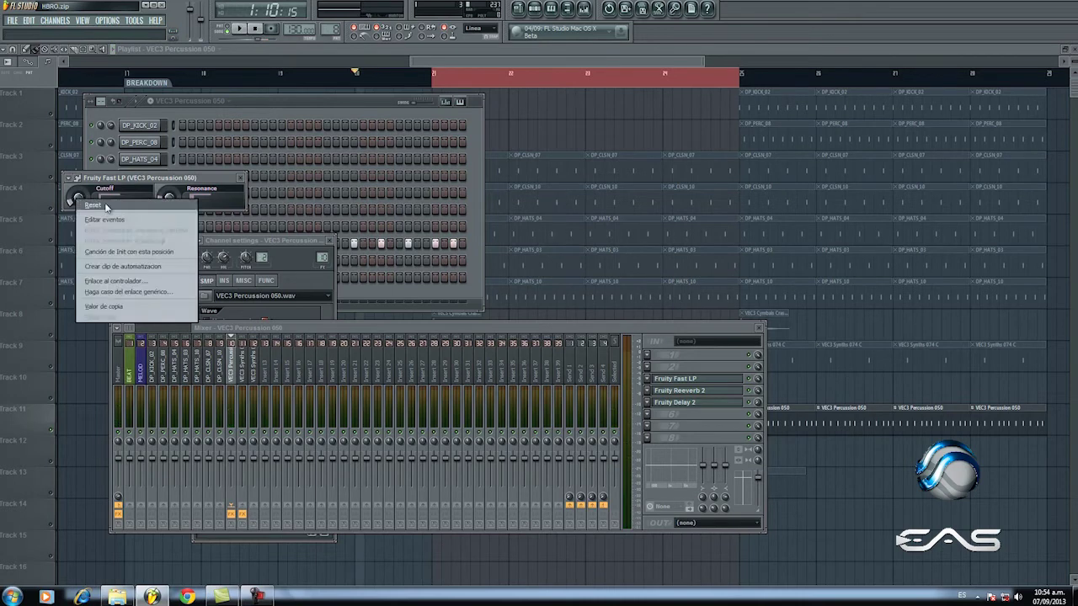
pyautogui.click(124, 267)
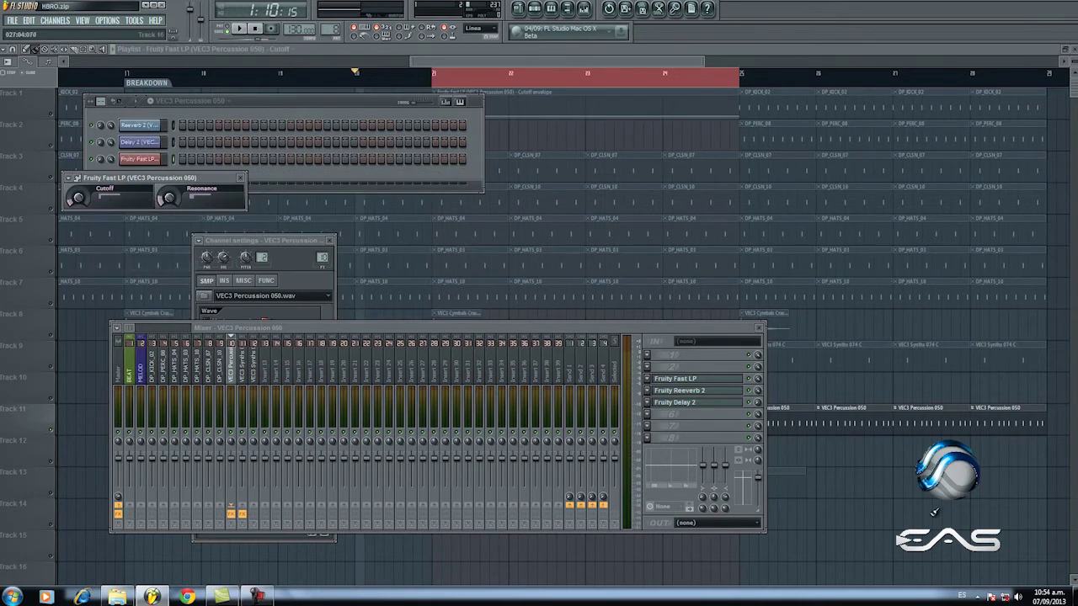
pyautogui.moveTo(474, 91); pyautogui.dragTo(469, 517)
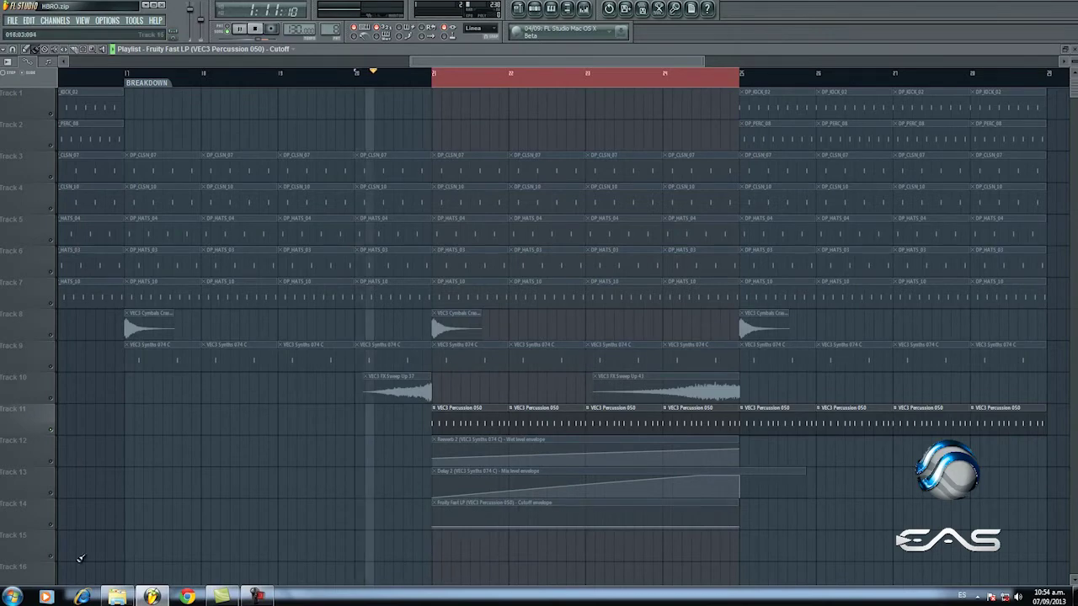
# Step: Unmute track 14, keep tracks 12 and 13 muted, and shape the cutoff envelope into a gentle rise from bar 21 to mid-bar 24
pyautogui.click(49, 503)
pyautogui.click(53, 463)
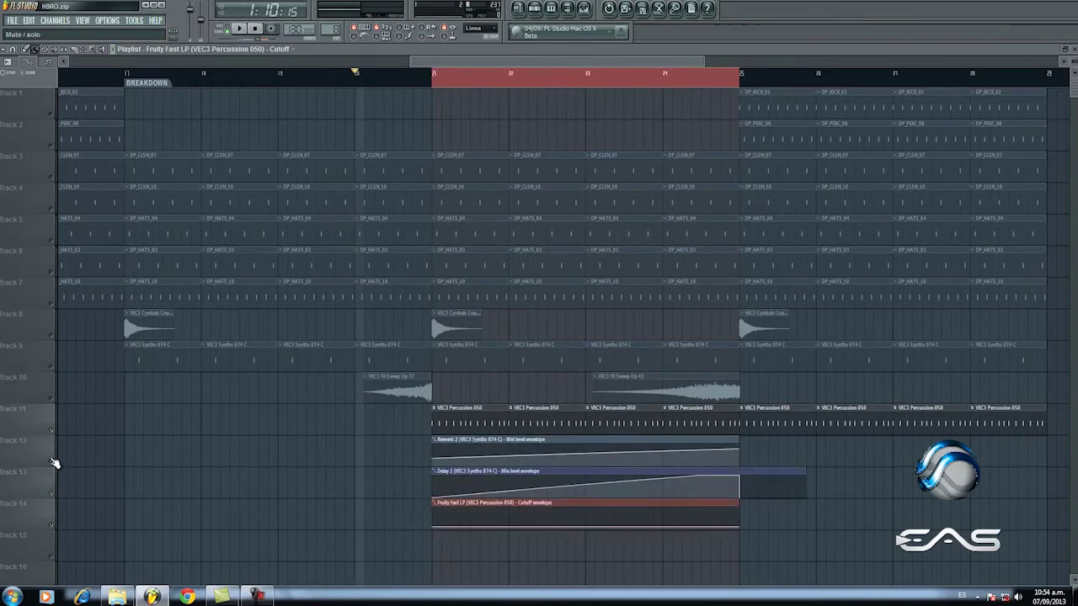
pyautogui.click(52, 496)
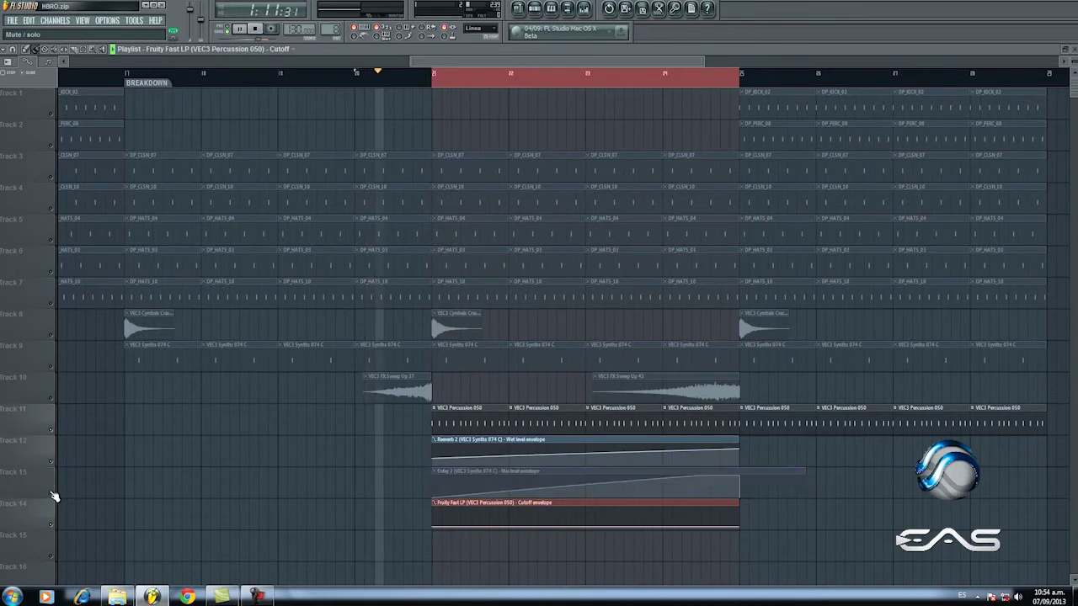
pyautogui.click(53, 463)
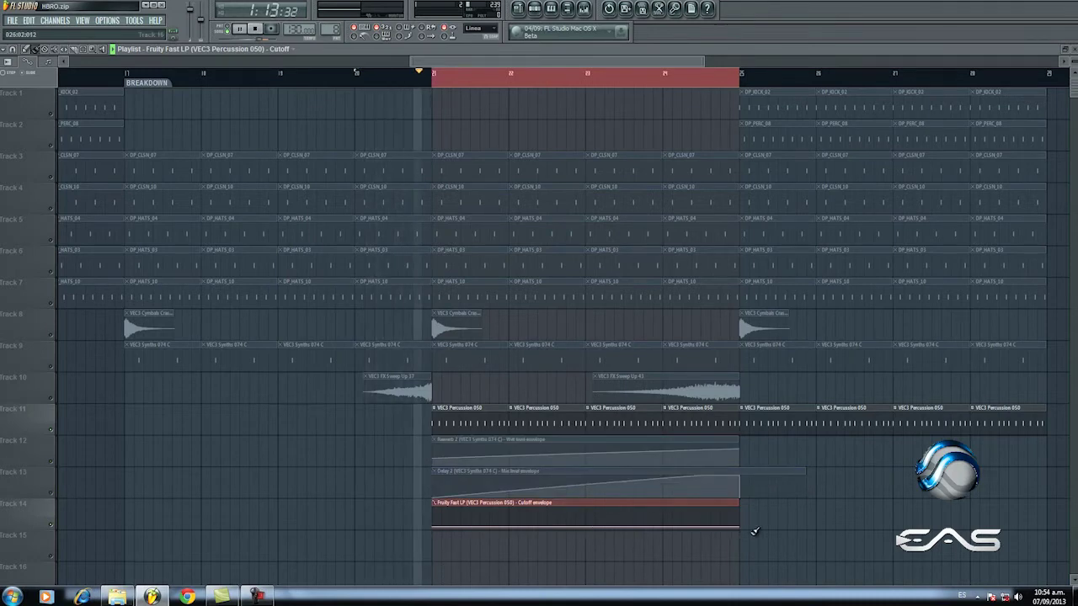
pyautogui.moveTo(743, 526); pyautogui.dragTo(702, 519)
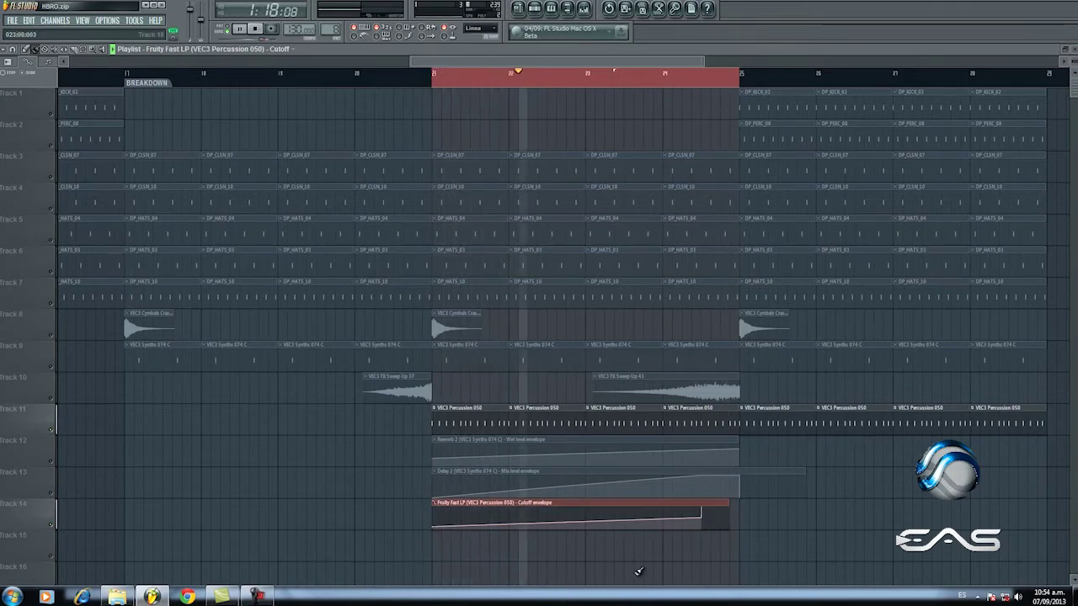
# Step: Create an automation clip for the Fruity Fast LP mix level on VEC3 Percussion 050 and place it on track 15 from bar 21
pyautogui.click(583, 8)
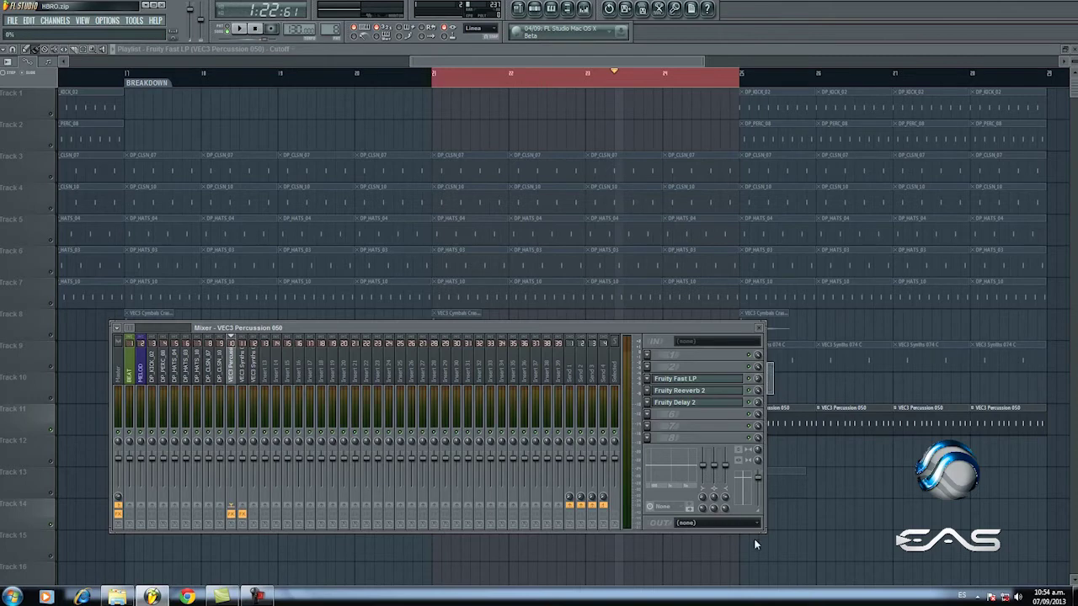
pyautogui.rightClick(757, 379)
pyautogui.click(808, 446)
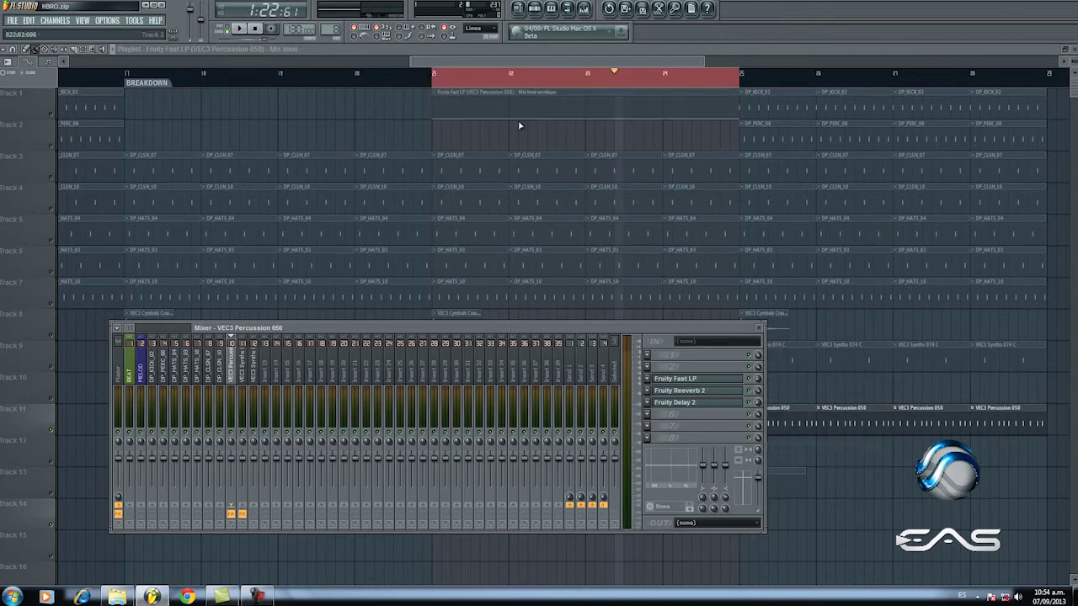
pyautogui.moveTo(515, 93); pyautogui.dragTo(513, 554)
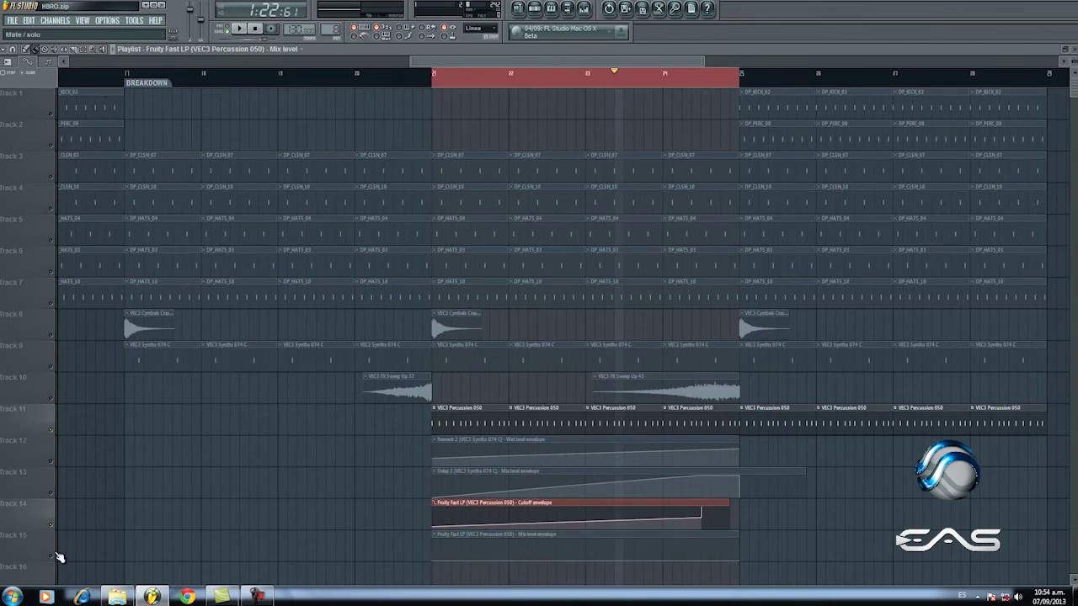
# Step: Shape the mix level envelope on track 15 to stay high from bar 21 to mid-bar 24 and fall away by bar 25
pyautogui.moveTo(432, 557); pyautogui.dragTo(434, 535)
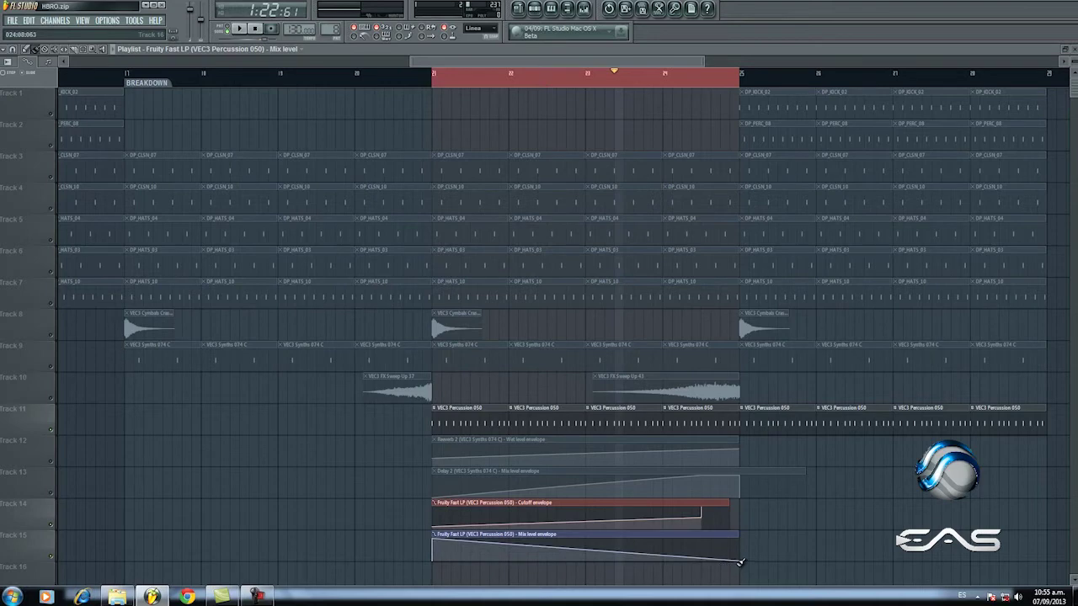
pyautogui.moveTo(740, 560)
pyautogui.mouseDown()
pyautogui.moveTo(691, 558)
pyautogui.moveTo(743, 551)
pyautogui.mouseUp()
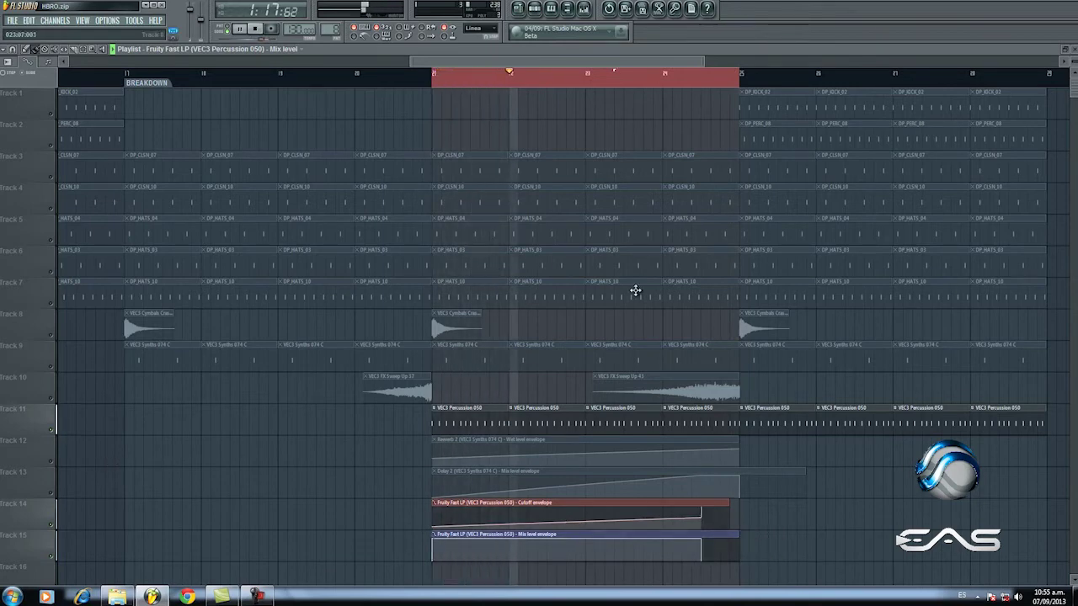
pyautogui.moveTo(730, 540); pyautogui.dragTo(747, 572)
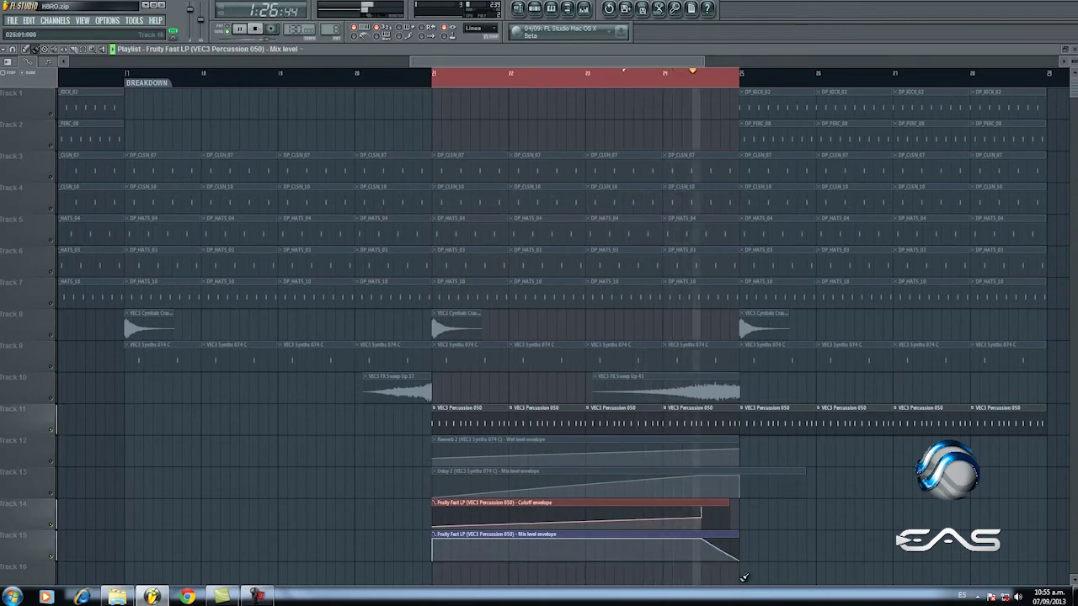
# Step: Delete the end point that makes the Fruity Fast LP cutoff envelope on track 14 jump up in mid-bar 24
pyautogui.rightClick(700, 512)
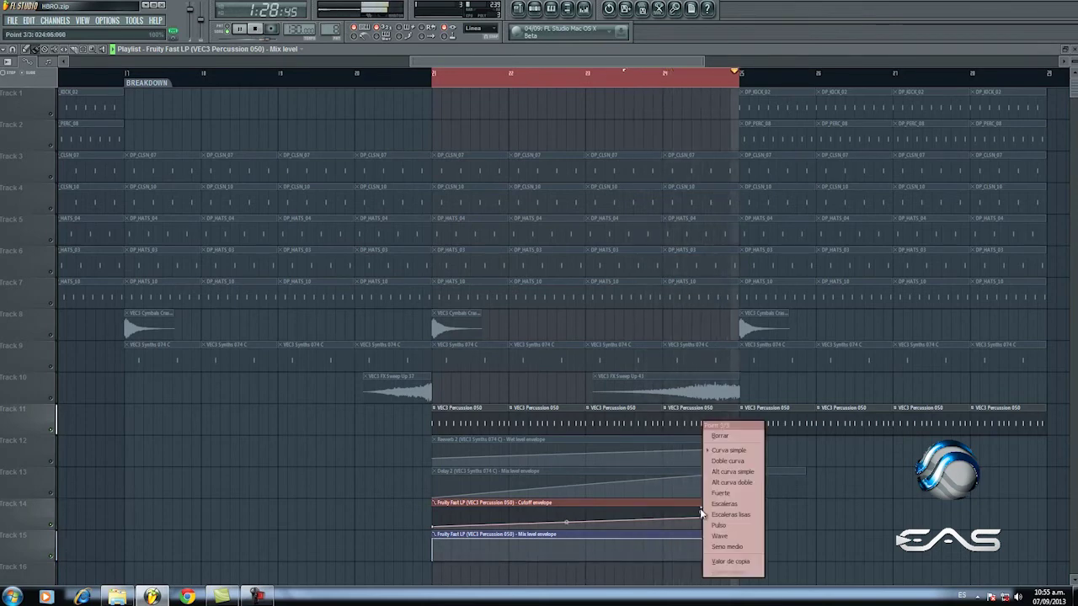
pyautogui.click(722, 436)
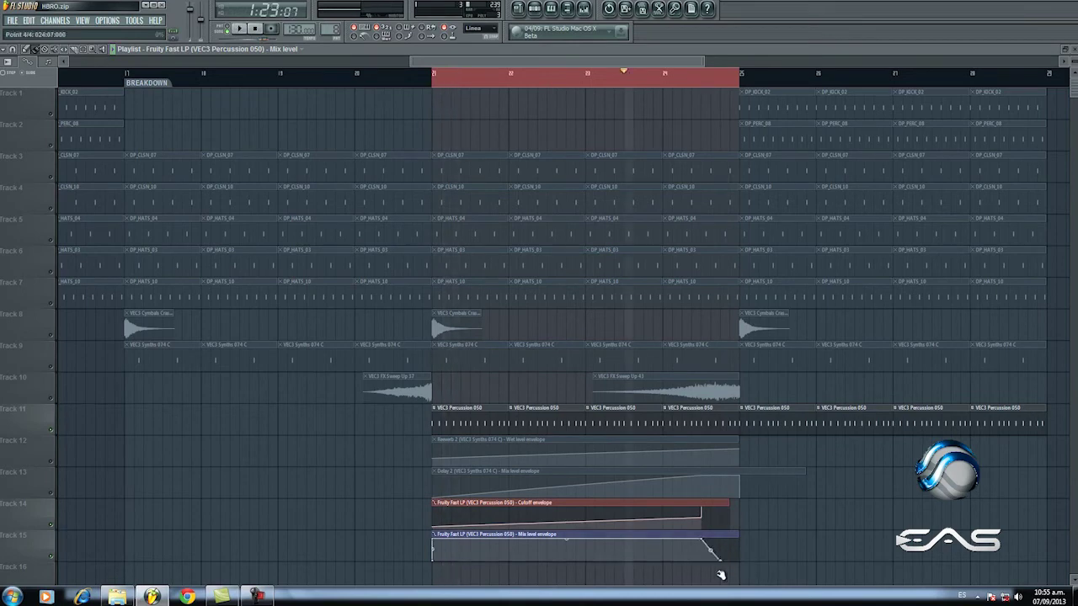
pyautogui.rightClick(704, 512)
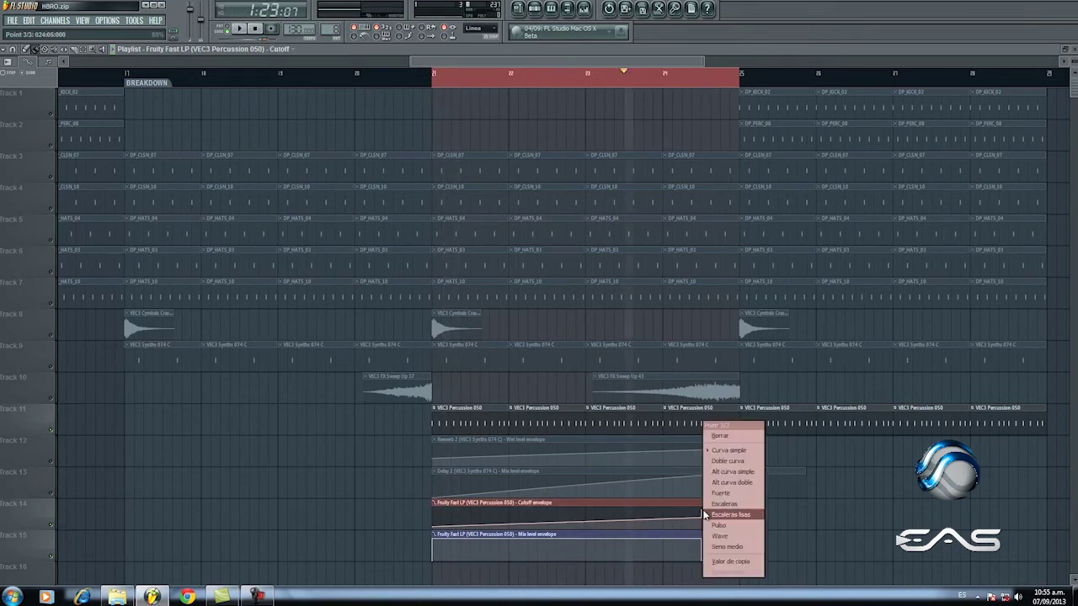
pyautogui.click(738, 434)
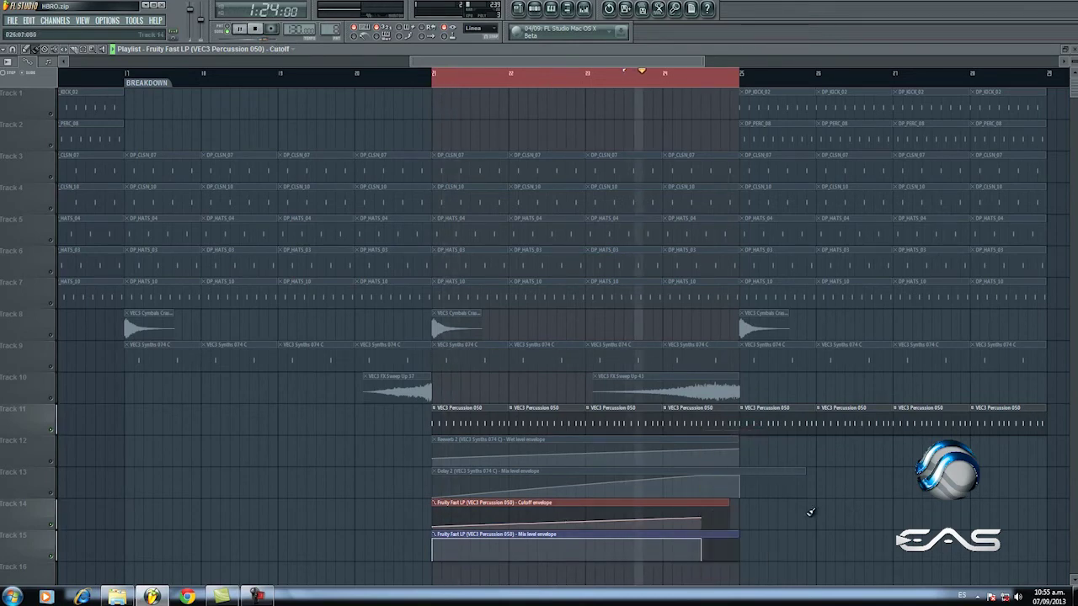
# Step: Create an automation clip for the Fruity Reeverb 2 wet level on VEC3 Percussion 050, place it on track 16 from bar 21, and unmute that track
pyautogui.doubleClick(467, 418)
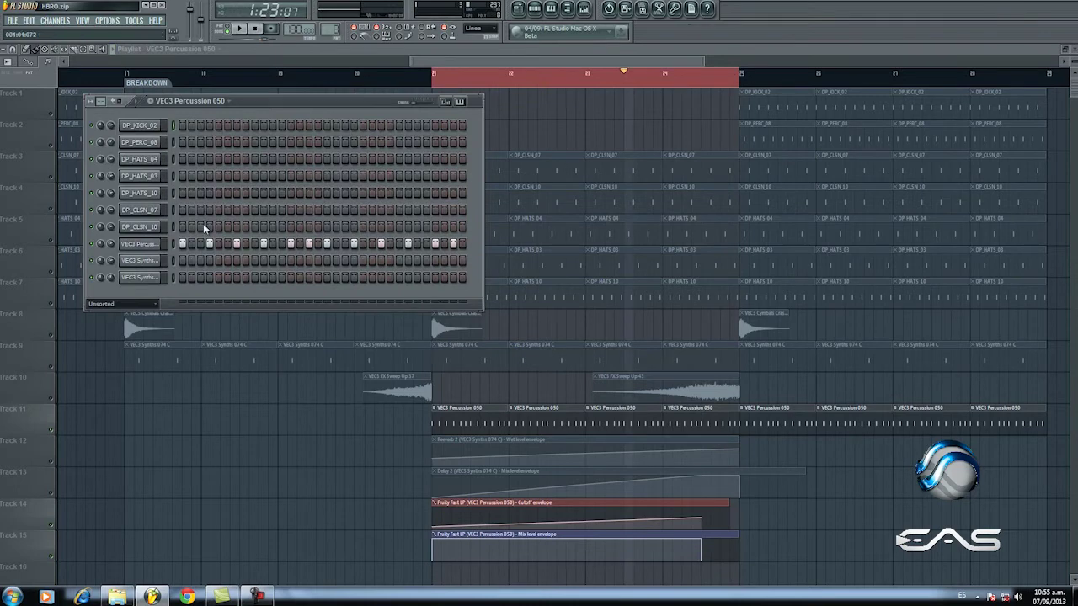
pyautogui.click(139, 244)
pyautogui.doubleClick(321, 259)
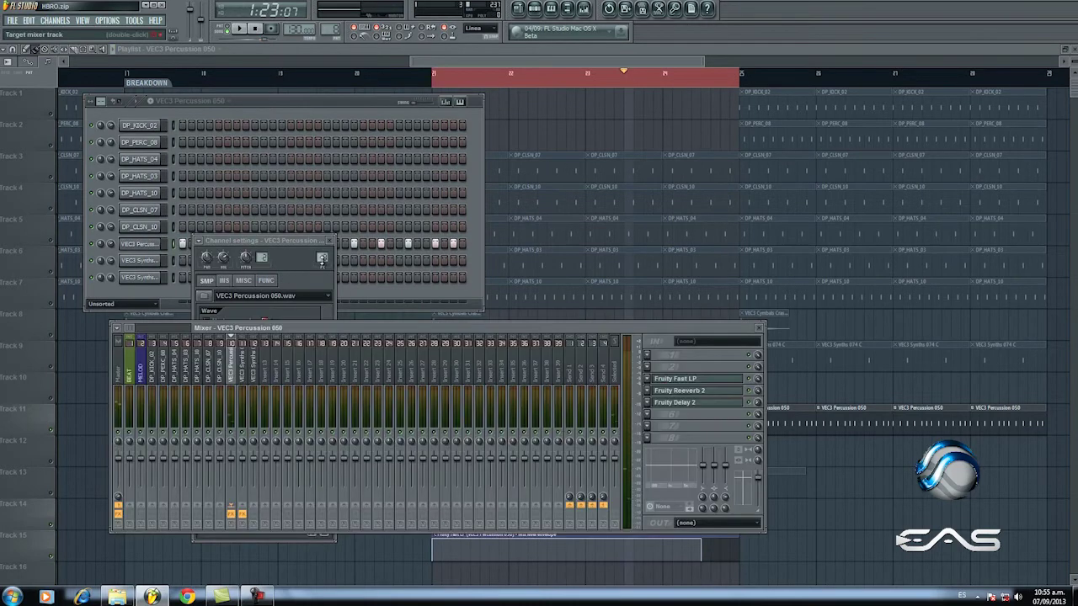
pyautogui.click(684, 392)
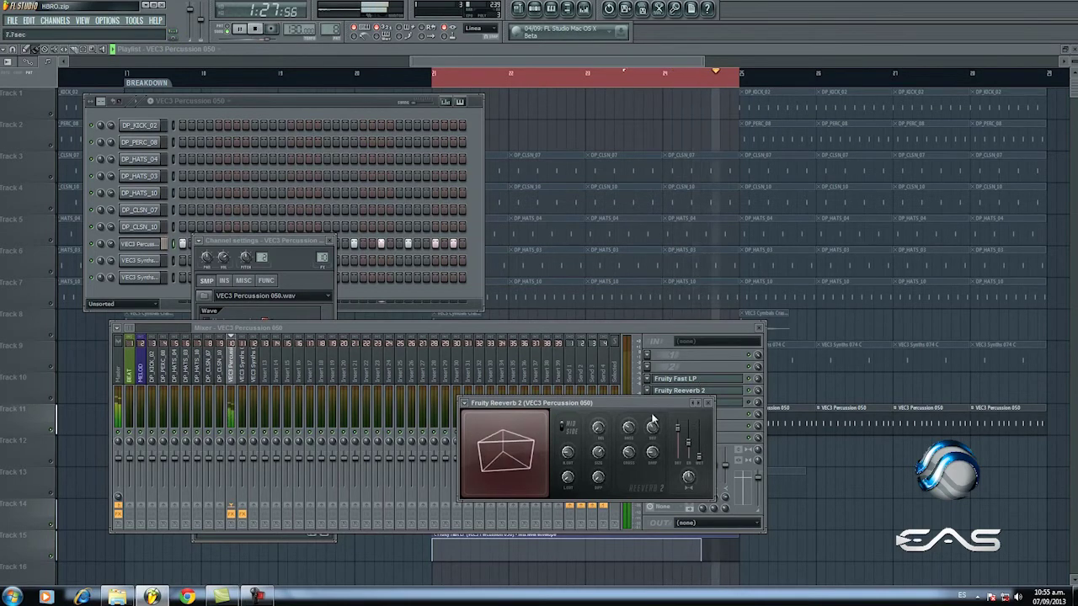
pyautogui.press('space')
pyautogui.rightClick(700, 455)
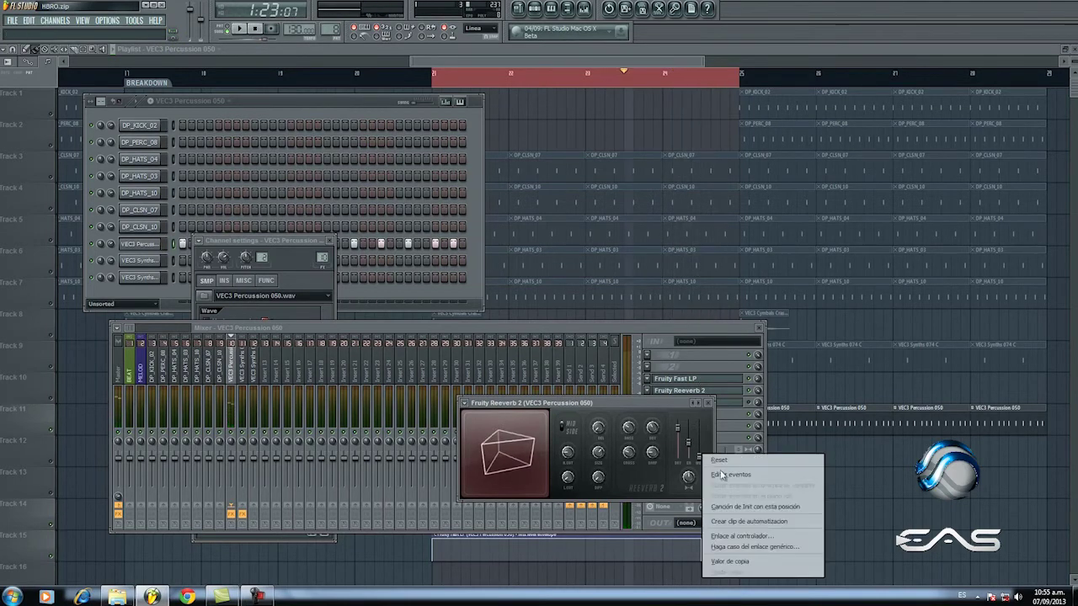
pyautogui.click(742, 523)
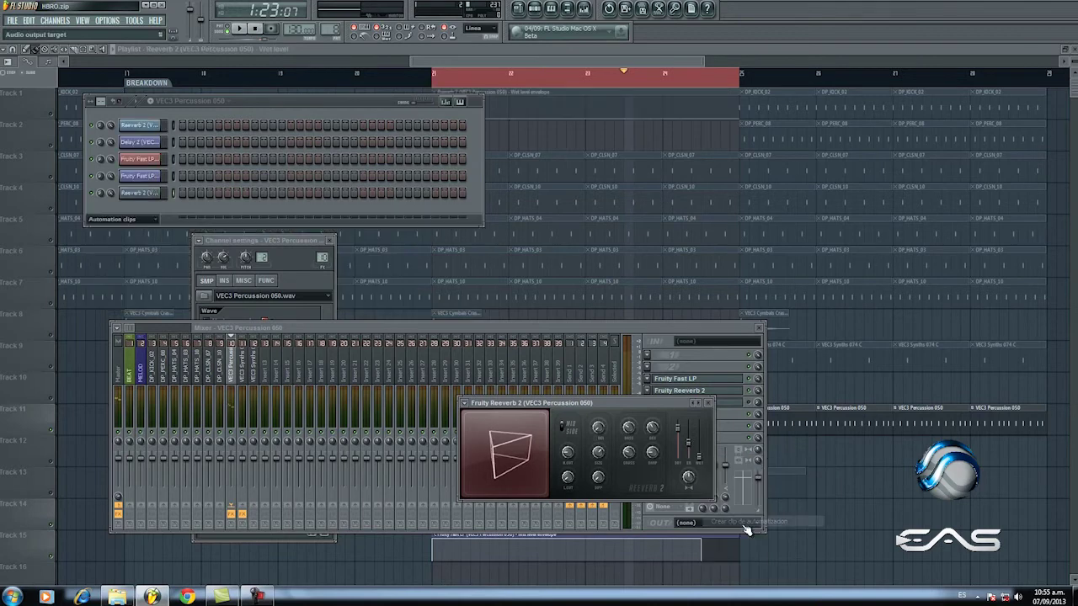
pyautogui.moveTo(535, 90); pyautogui.dragTo(540, 462)
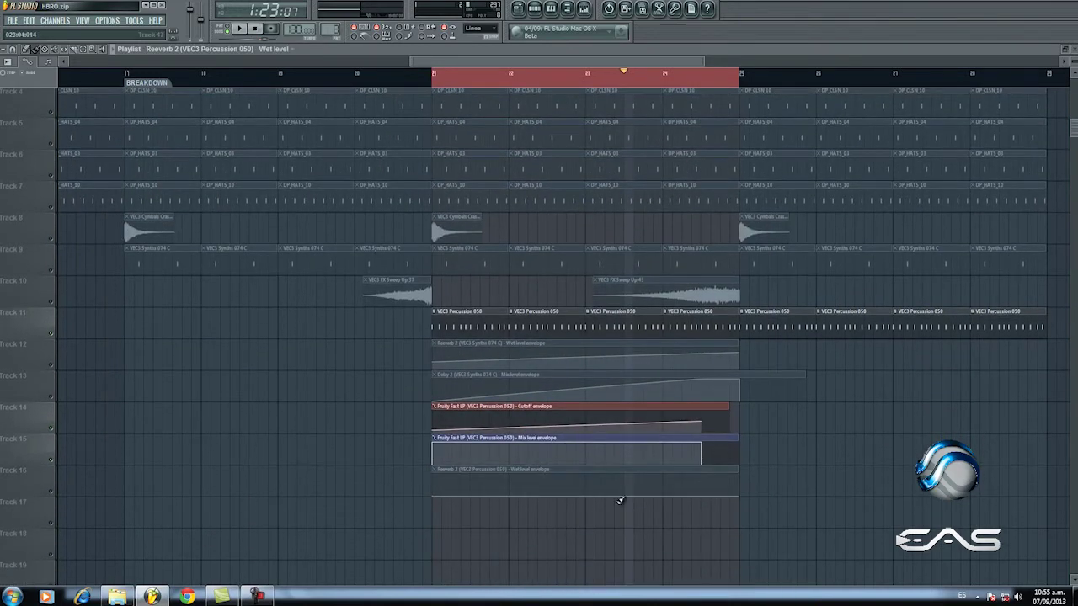
pyautogui.click(50, 492)
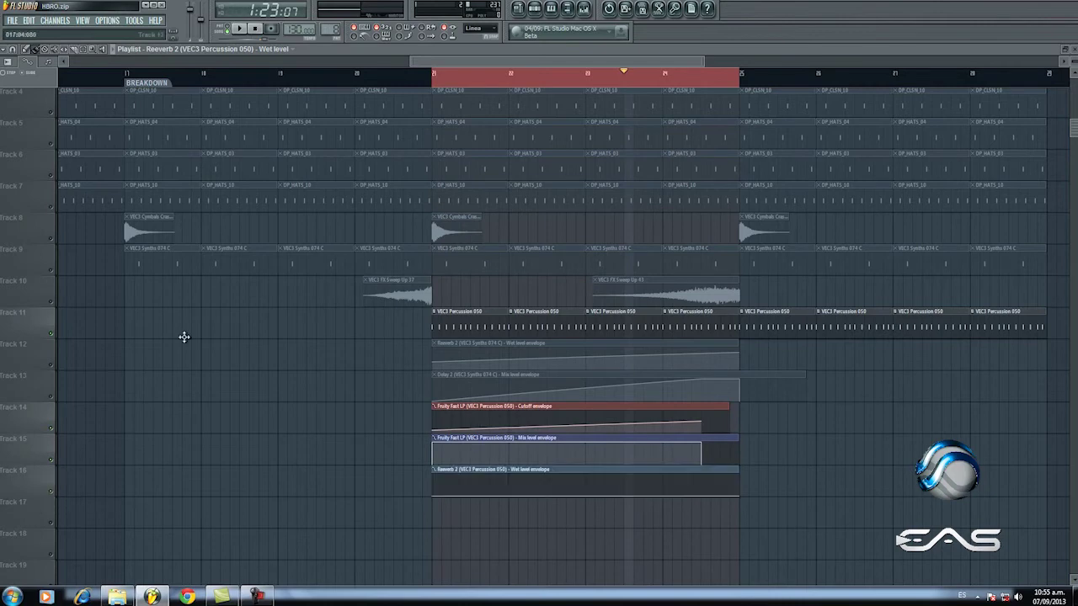
# Step: Play from just before bar 21 and shape the track 16 wet level envelope into a gradual rise up to mid-bar 24
pyautogui.click(416, 75)
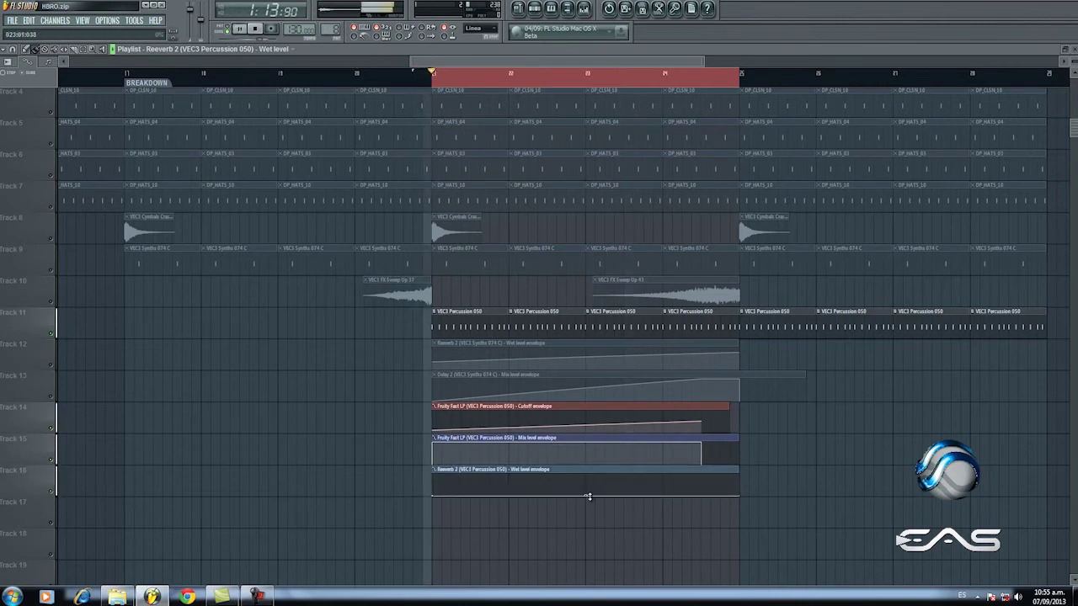
pyautogui.moveTo(587, 494); pyautogui.dragTo(585, 488)
pyautogui.rightClick(664, 483)
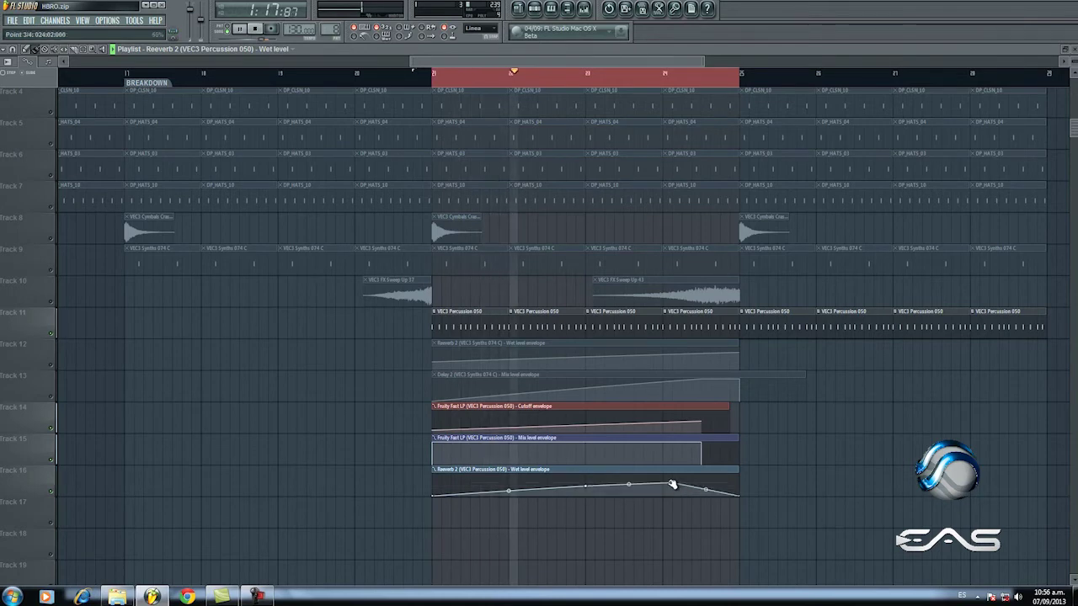
pyautogui.moveTo(740, 470); pyautogui.dragTo(729, 470)
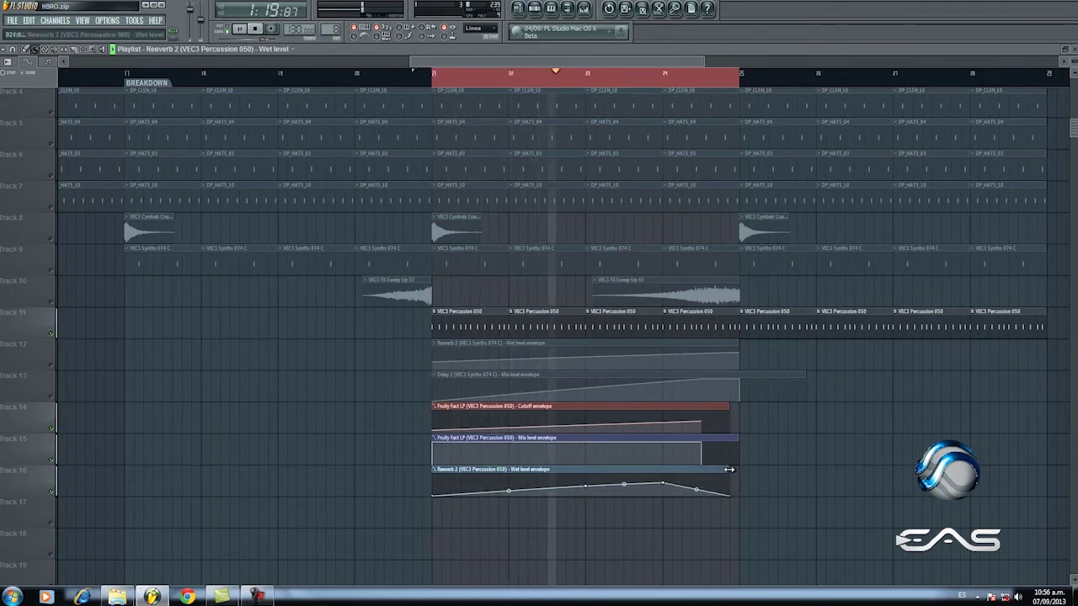
pyautogui.moveTo(728, 498); pyautogui.dragTo(702, 477)
pyautogui.press('space')
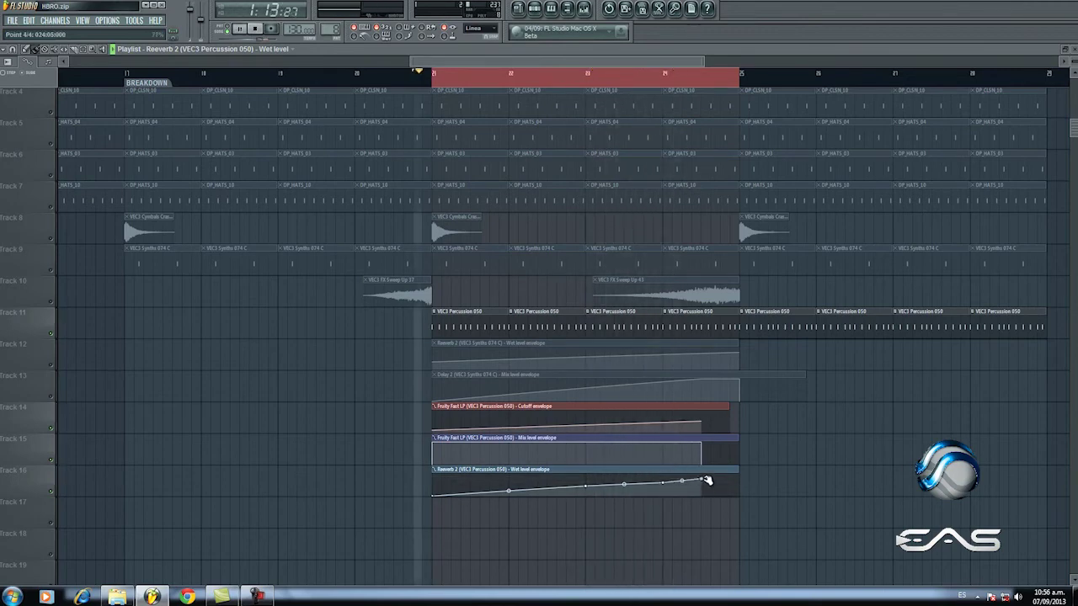
# Step: Extend the track 16 wet level clip just past the start of bar 26, holding the envelope high until it drops sharply at bar 25
pyautogui.press('space')
pyautogui.click(605, 78)
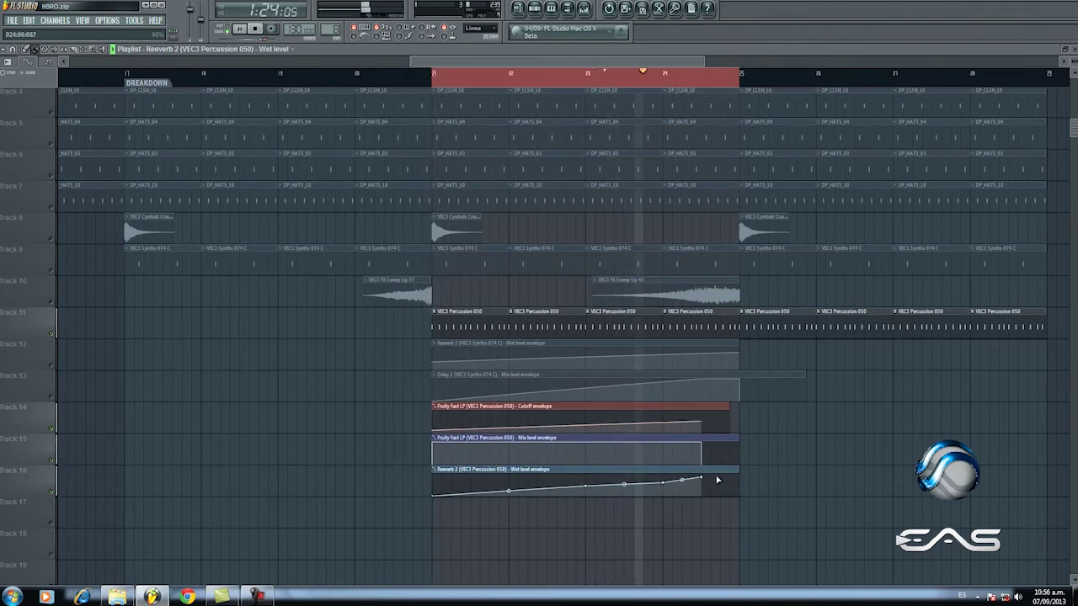
pyautogui.moveTo(724, 482)
pyautogui.mouseDown()
pyautogui.moveTo(734, 474)
pyautogui.moveTo(739, 492)
pyautogui.mouseUp()
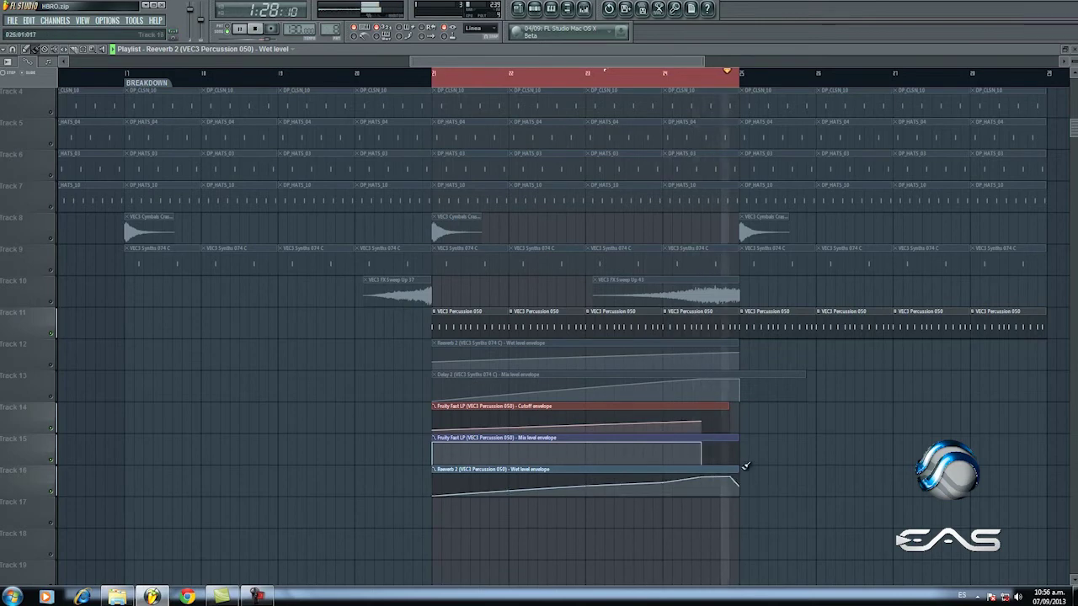
pyautogui.moveTo(739, 466); pyautogui.dragTo(825, 468)
pyautogui.moveTo(739, 492)
pyautogui.mouseDown()
pyautogui.moveTo(757, 496)
pyautogui.moveTo(745, 478)
pyautogui.moveTo(739, 510)
pyautogui.mouseUp()
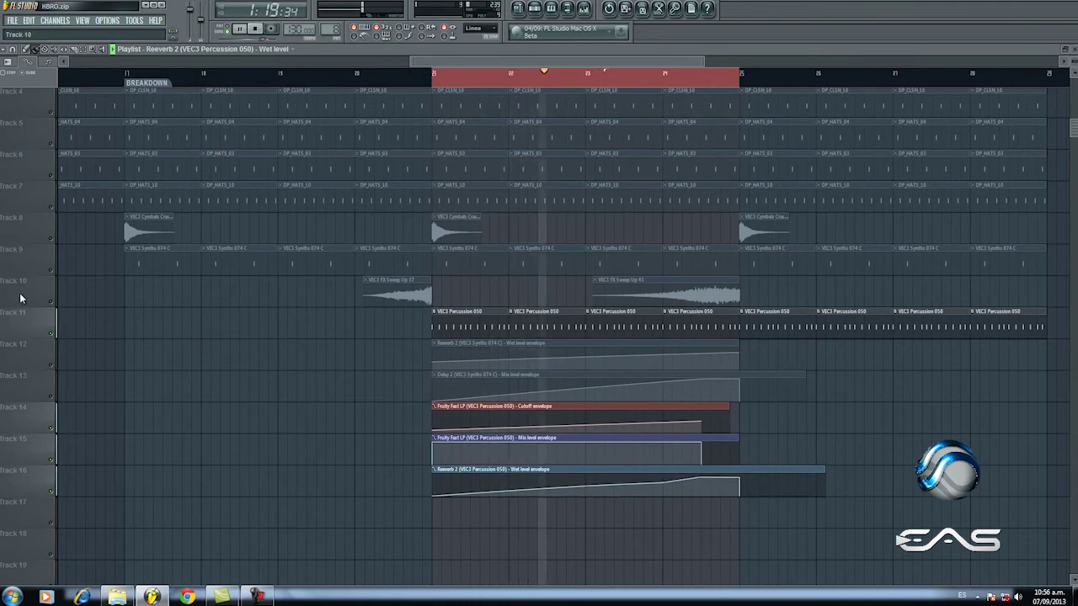
# Step: Unmute tracks 9, 13 and 12 to hear the VEC3 Synths 074 C pattern with its delay and reverb automation
pyautogui.click(52, 271)
pyautogui.click(52, 396)
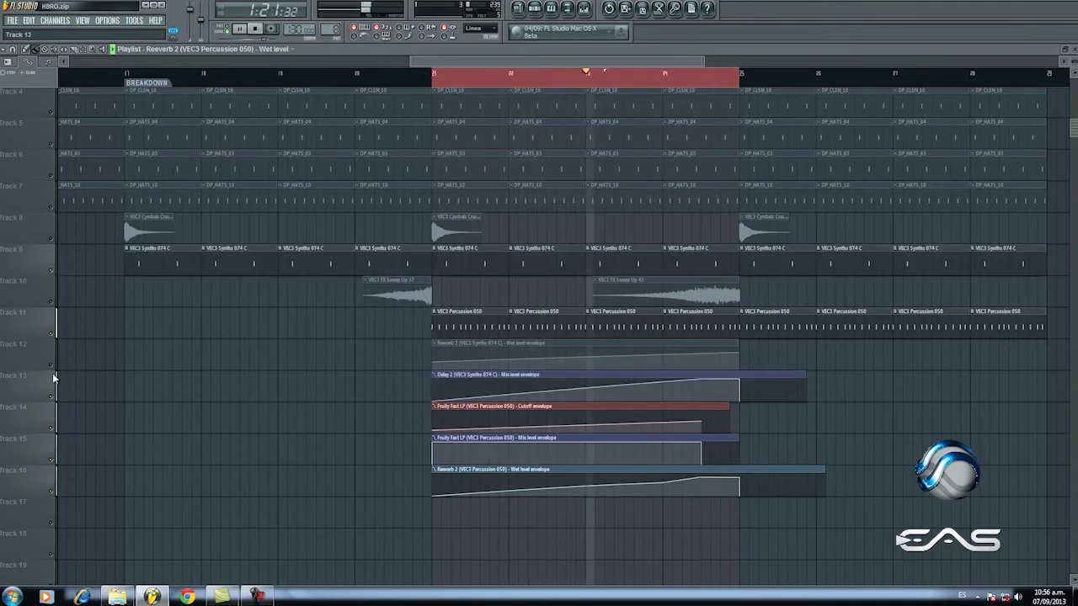
pyautogui.click(52, 366)
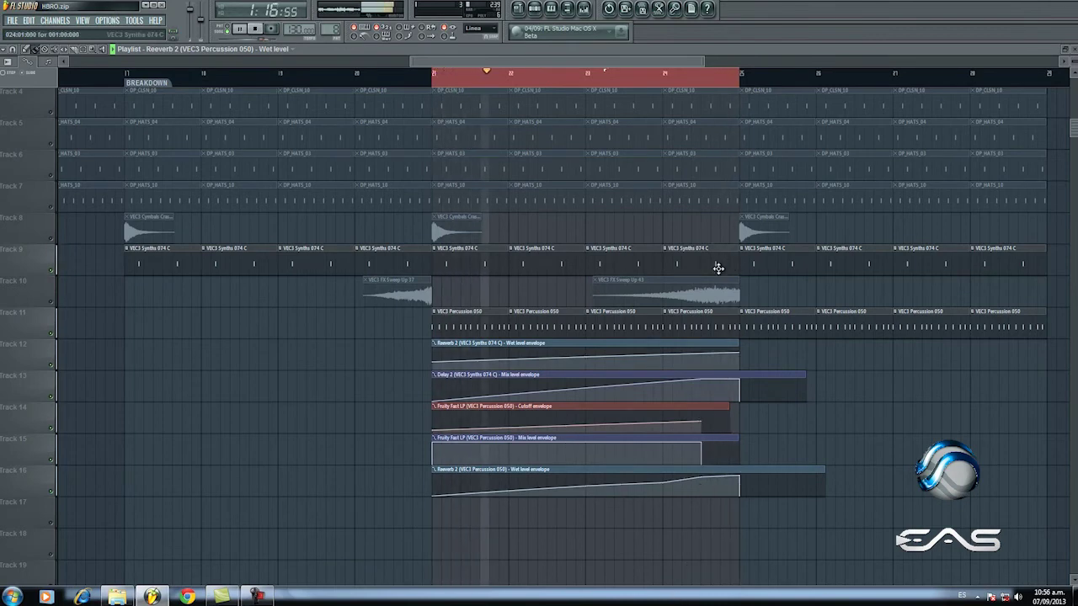
# Step: Shorten the bar 24 drum clips on tracks 3 to 7 to end mid-bar, and play the full arrangement from just before bar 21
pyautogui.scroll(3, 537, 452)
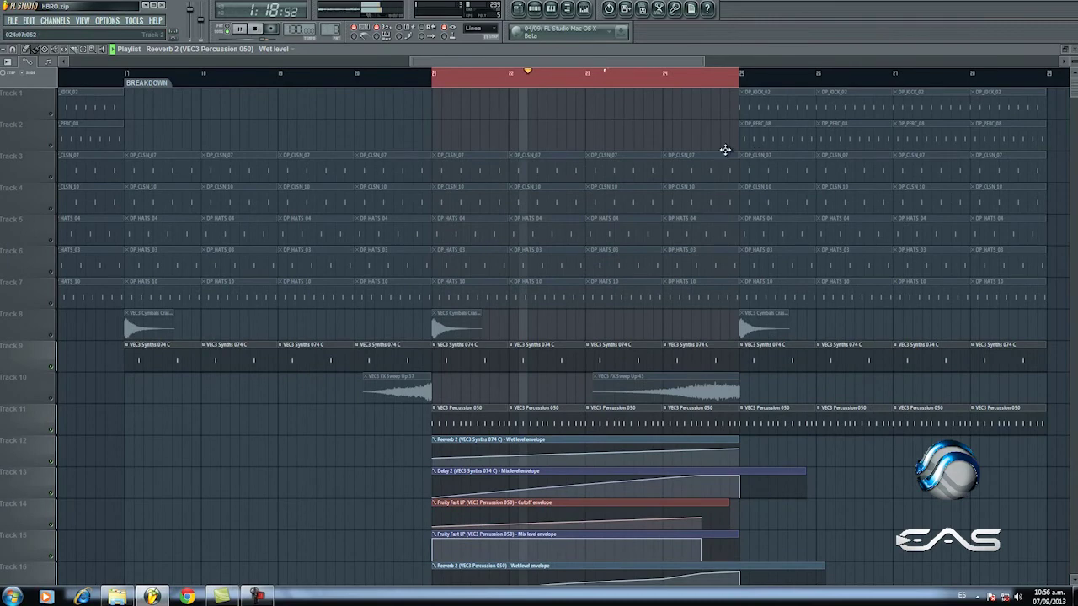
pyautogui.moveTo(721, 123); pyautogui.dragTo(710, 300)
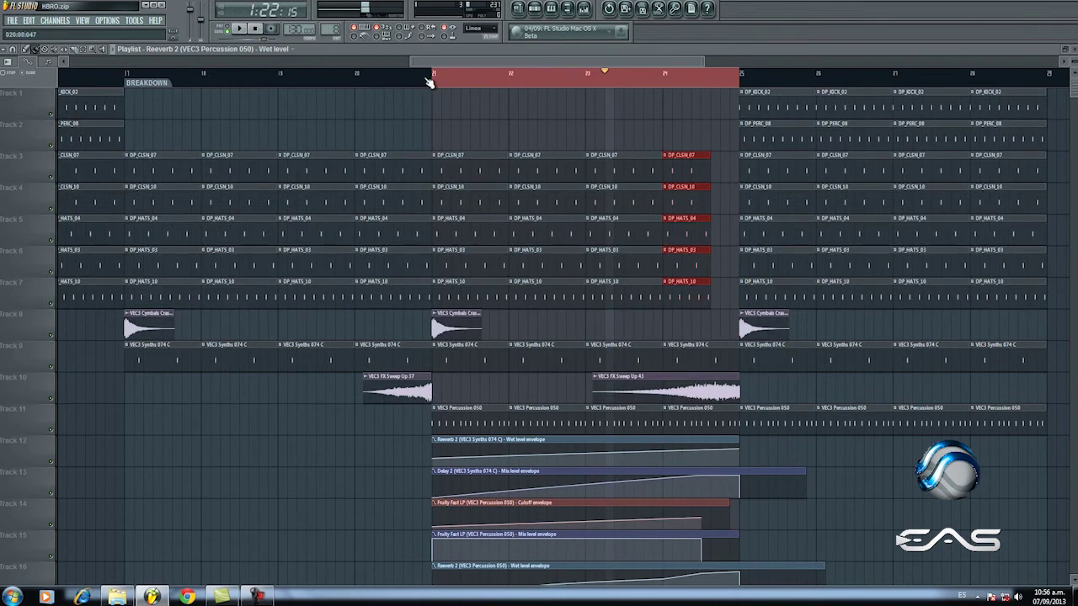
pyautogui.click(423, 86)
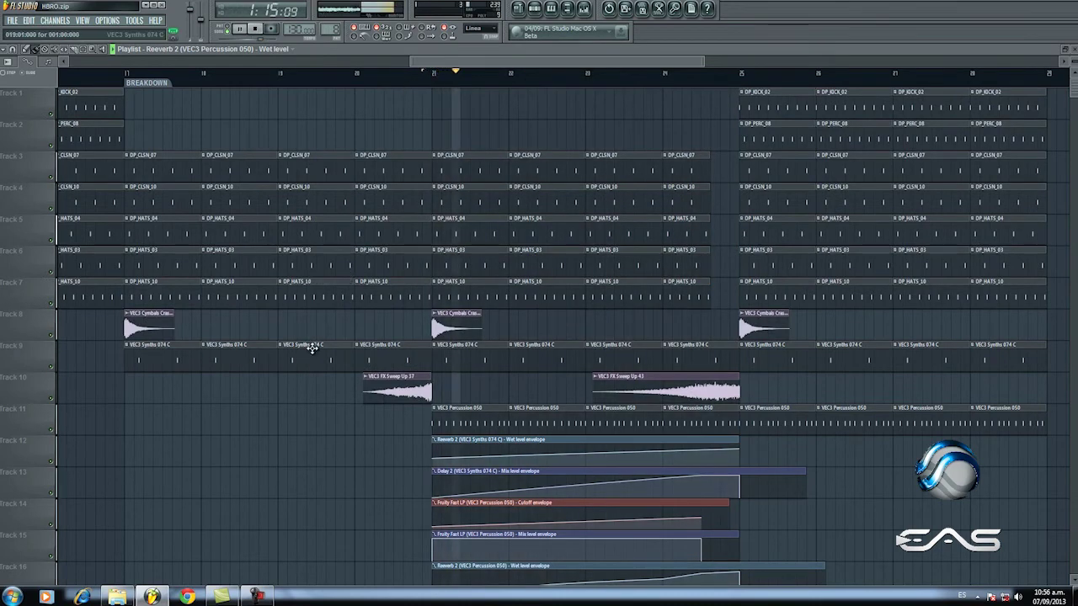
pyautogui.scroll(-2, 320, 348)
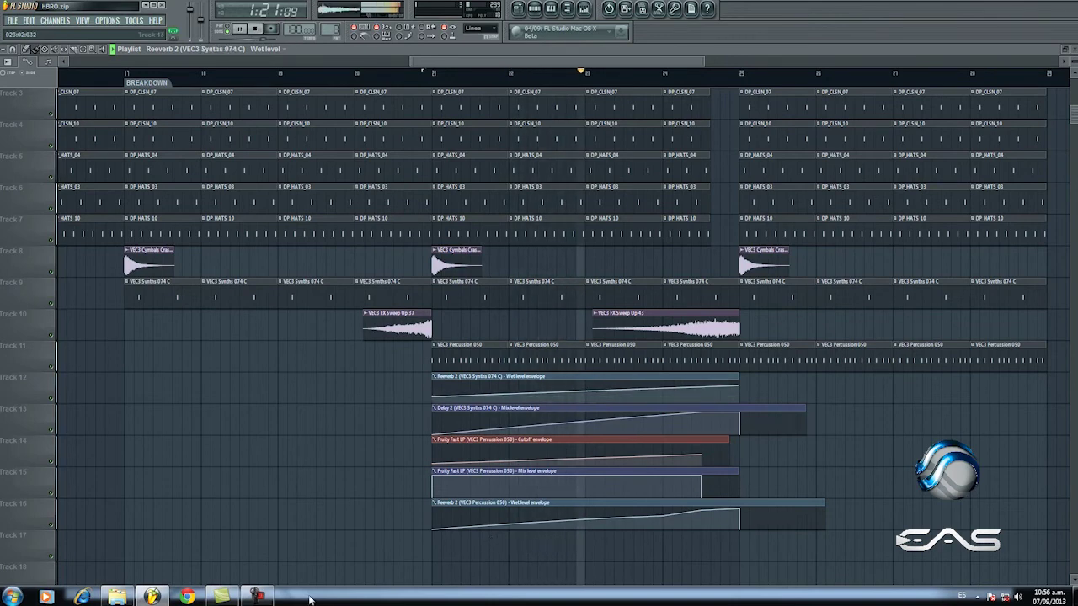
pyautogui.moveTo(257, 595)
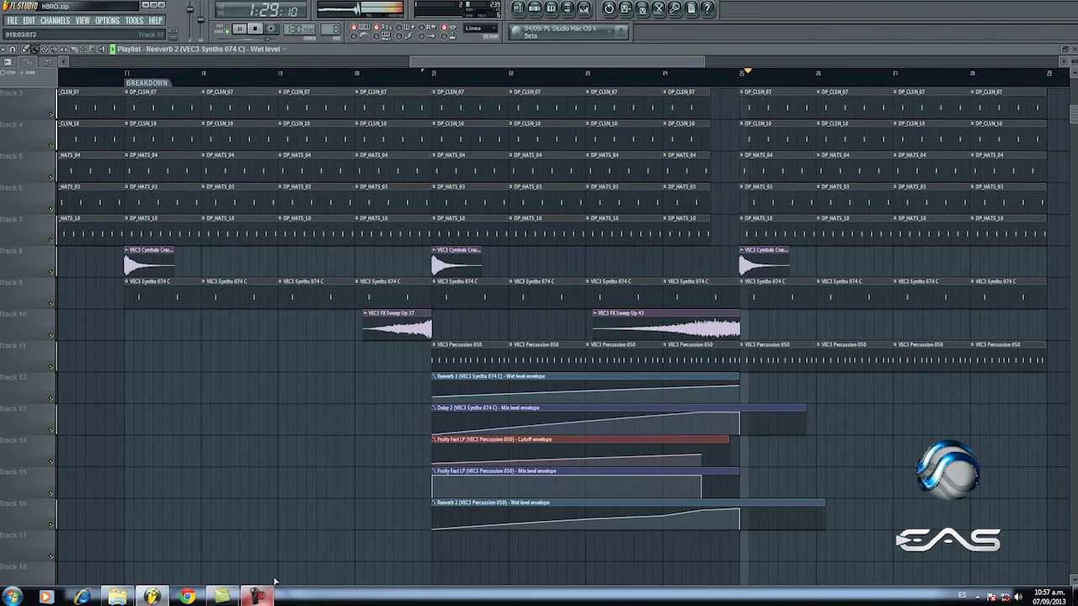
# Step: Extend the Reeverb 2 wet level clip for VEC3 Synths 074 C on track 12 slightly past bar 25 and make its envelope drop at bar 25
pyautogui.scroll(2, 575, 328)
pyautogui.scroll(-6, 774, 438)
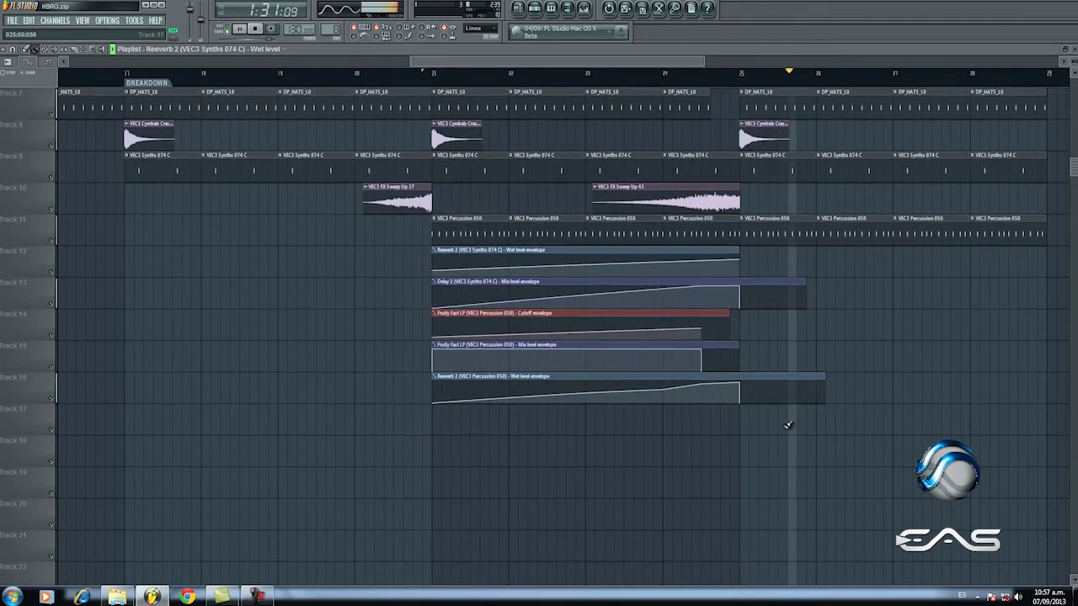
pyautogui.moveTo(740, 260); pyautogui.dragTo(749, 268)
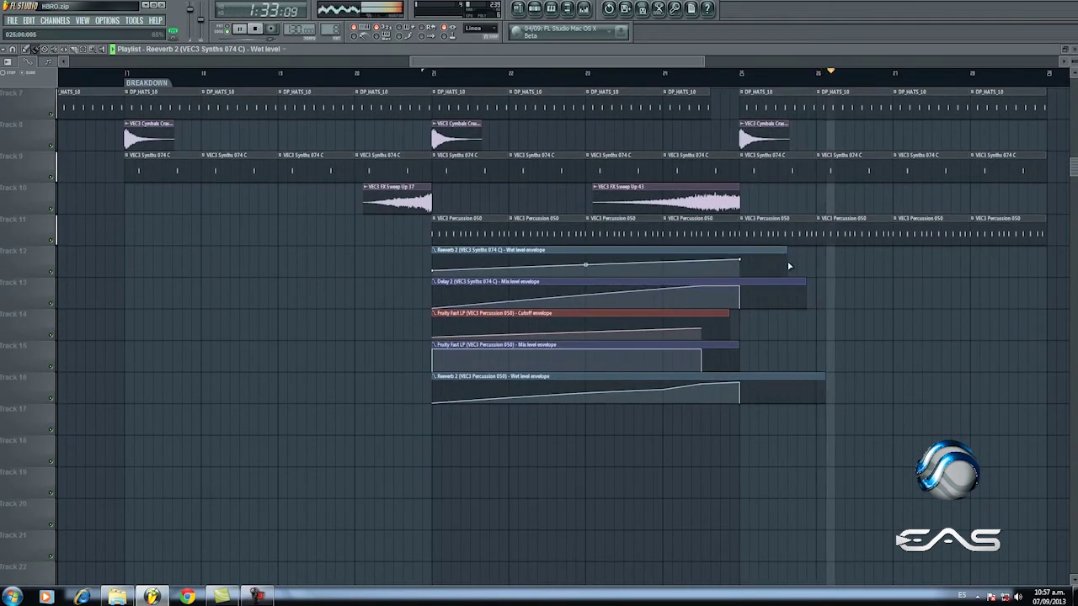
pyautogui.moveTo(792, 249); pyautogui.dragTo(758, 250)
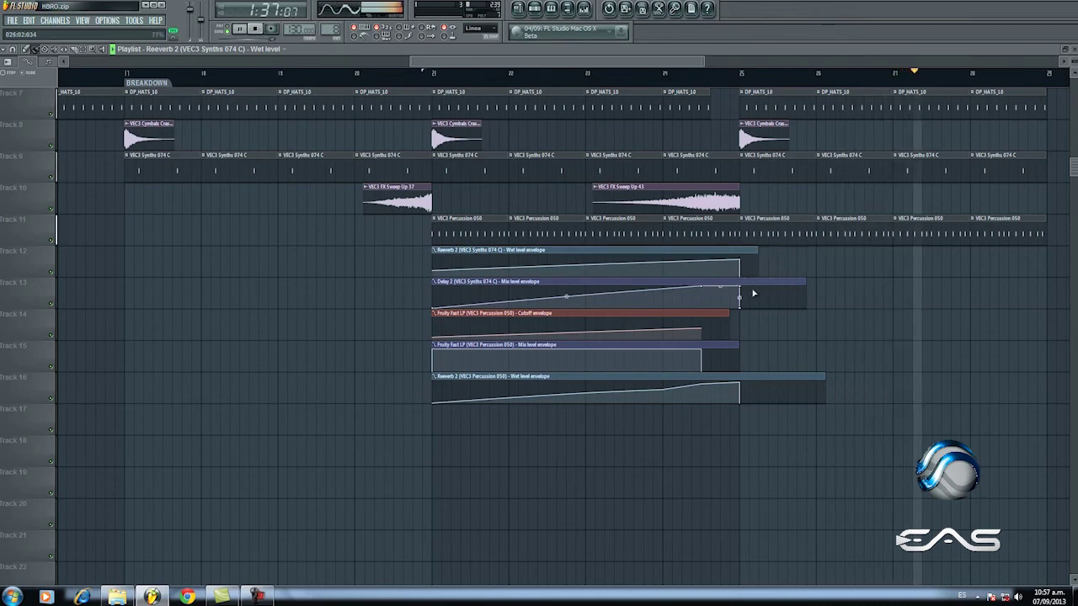
pyautogui.press('space')
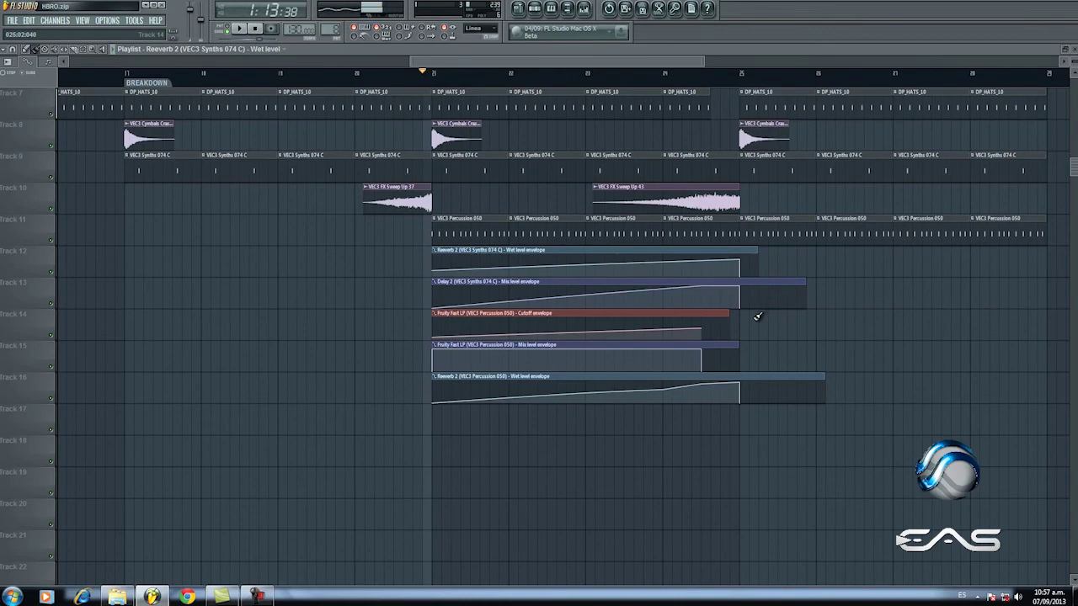